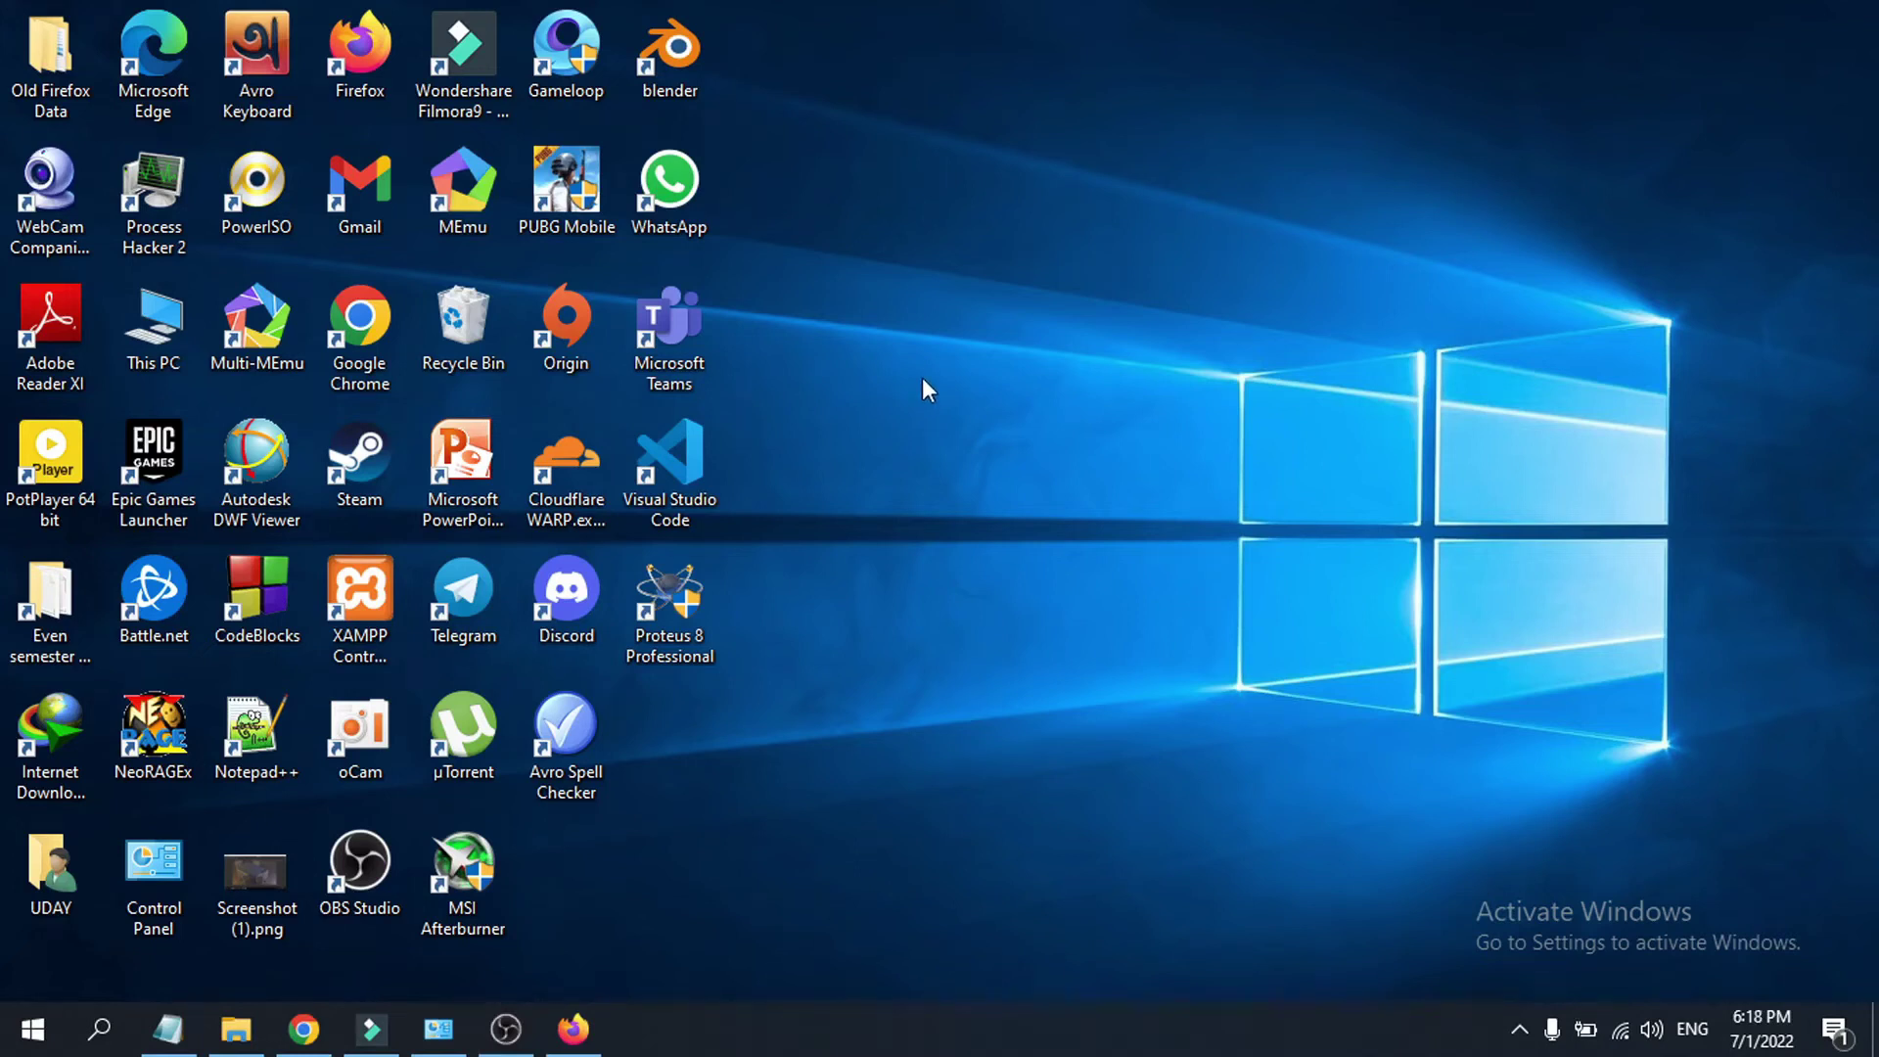
Step: Reposition the Microsoft Edge desktop shortcut and check Edge's options in the installed programs list
drag(153, 44, 990, 431)
drag(982, 497, 173, 63)
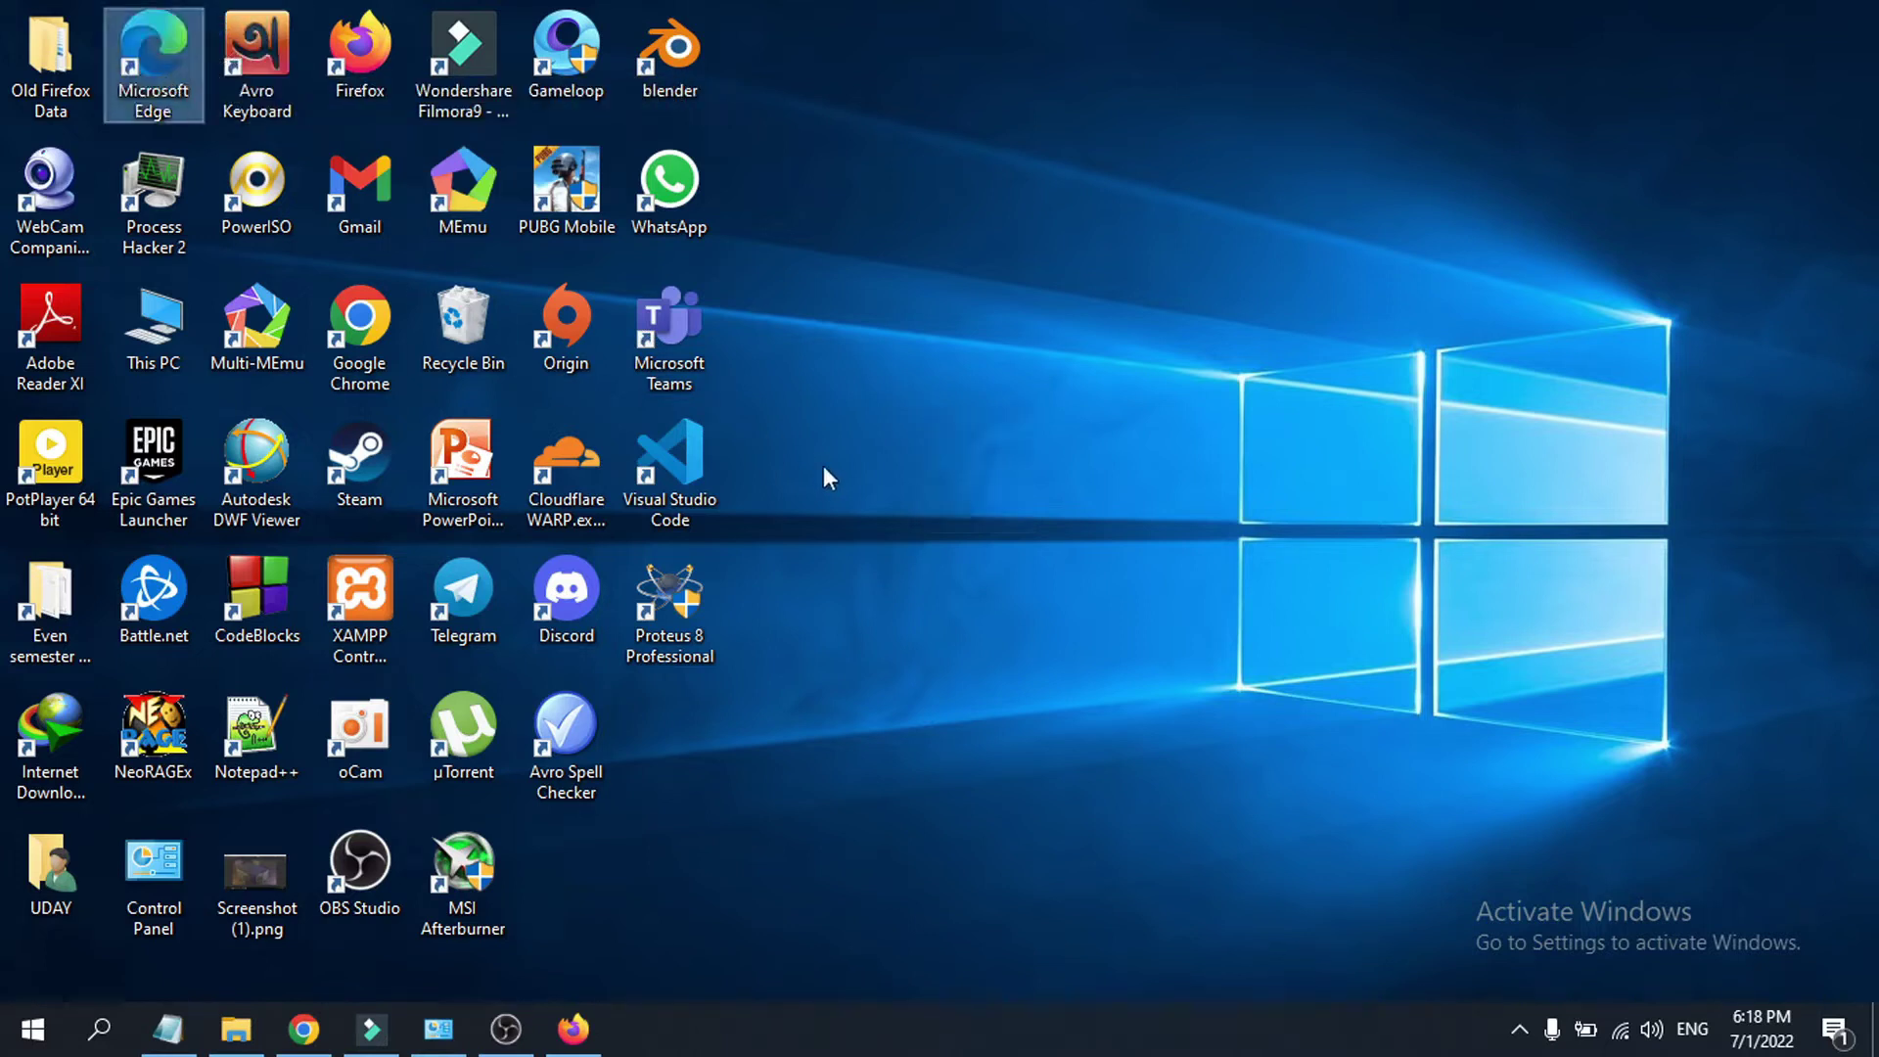
click(440, 1029)
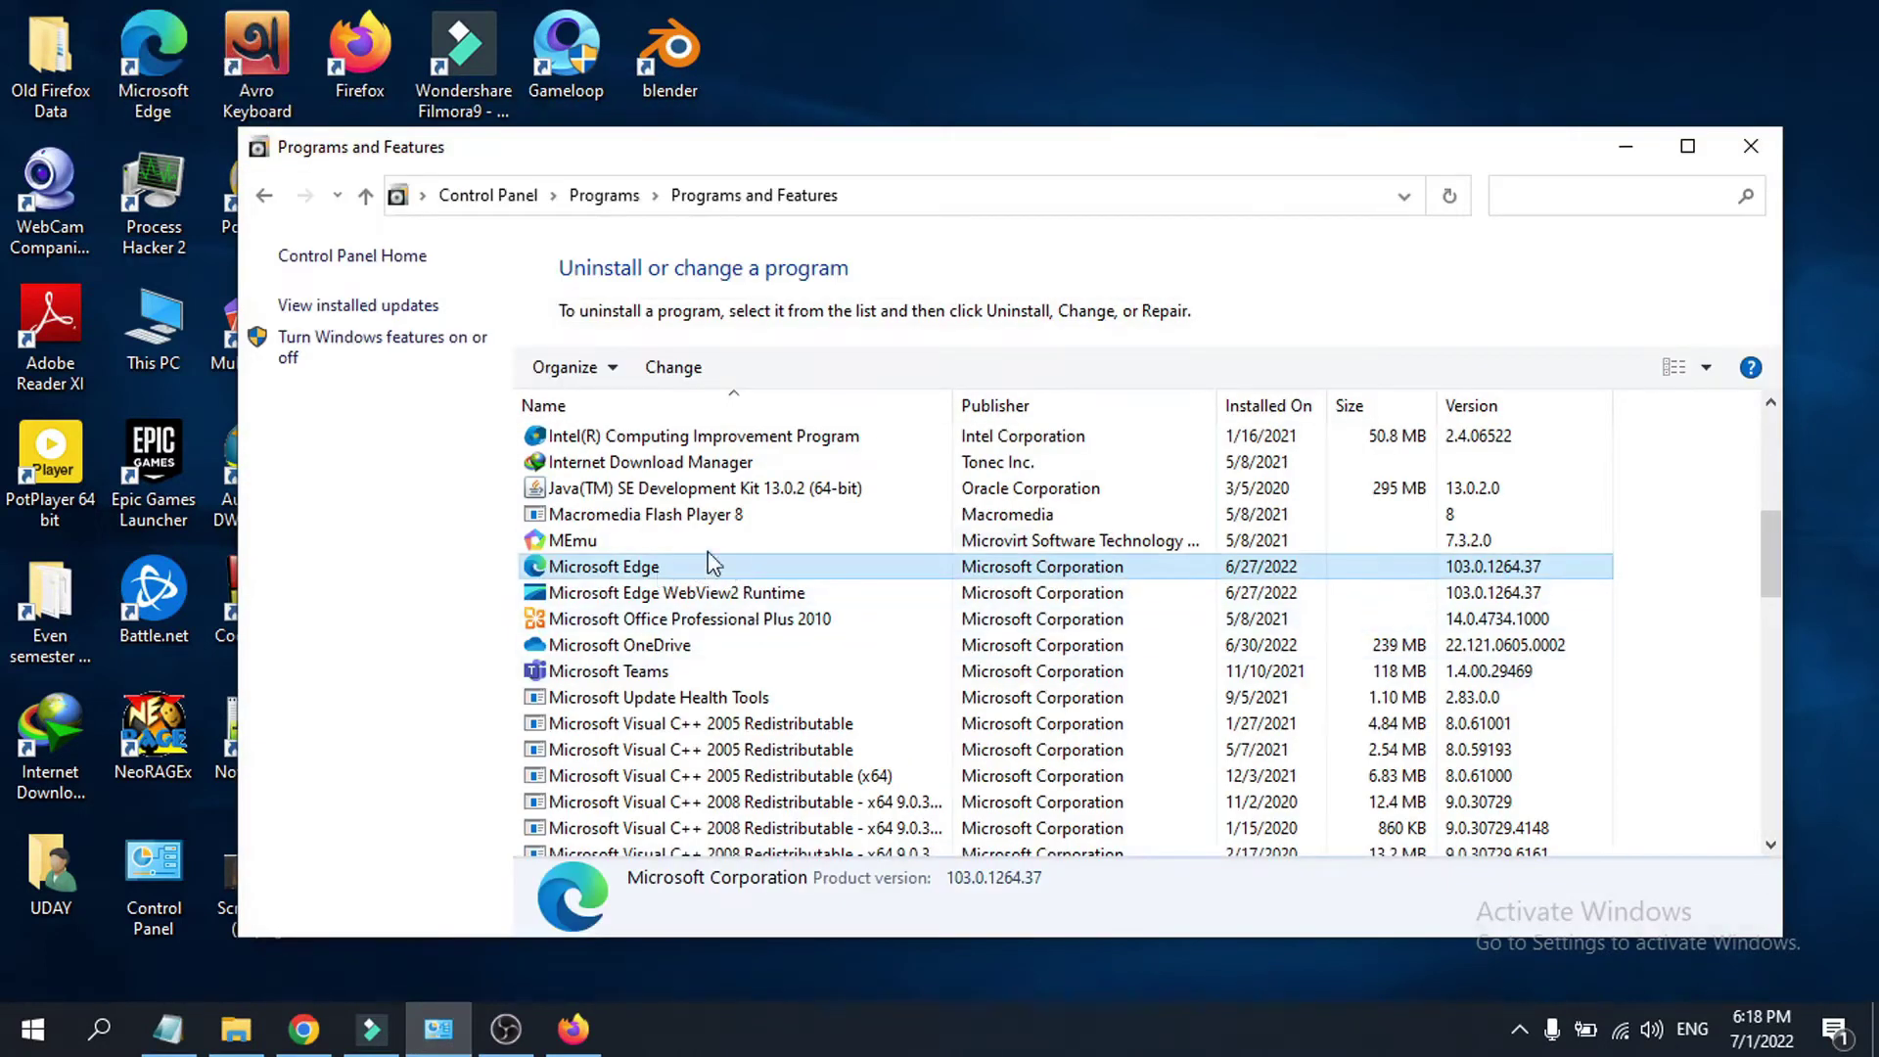
scroll(686, 572, down, 1)
scroll(685, 572, up, 2)
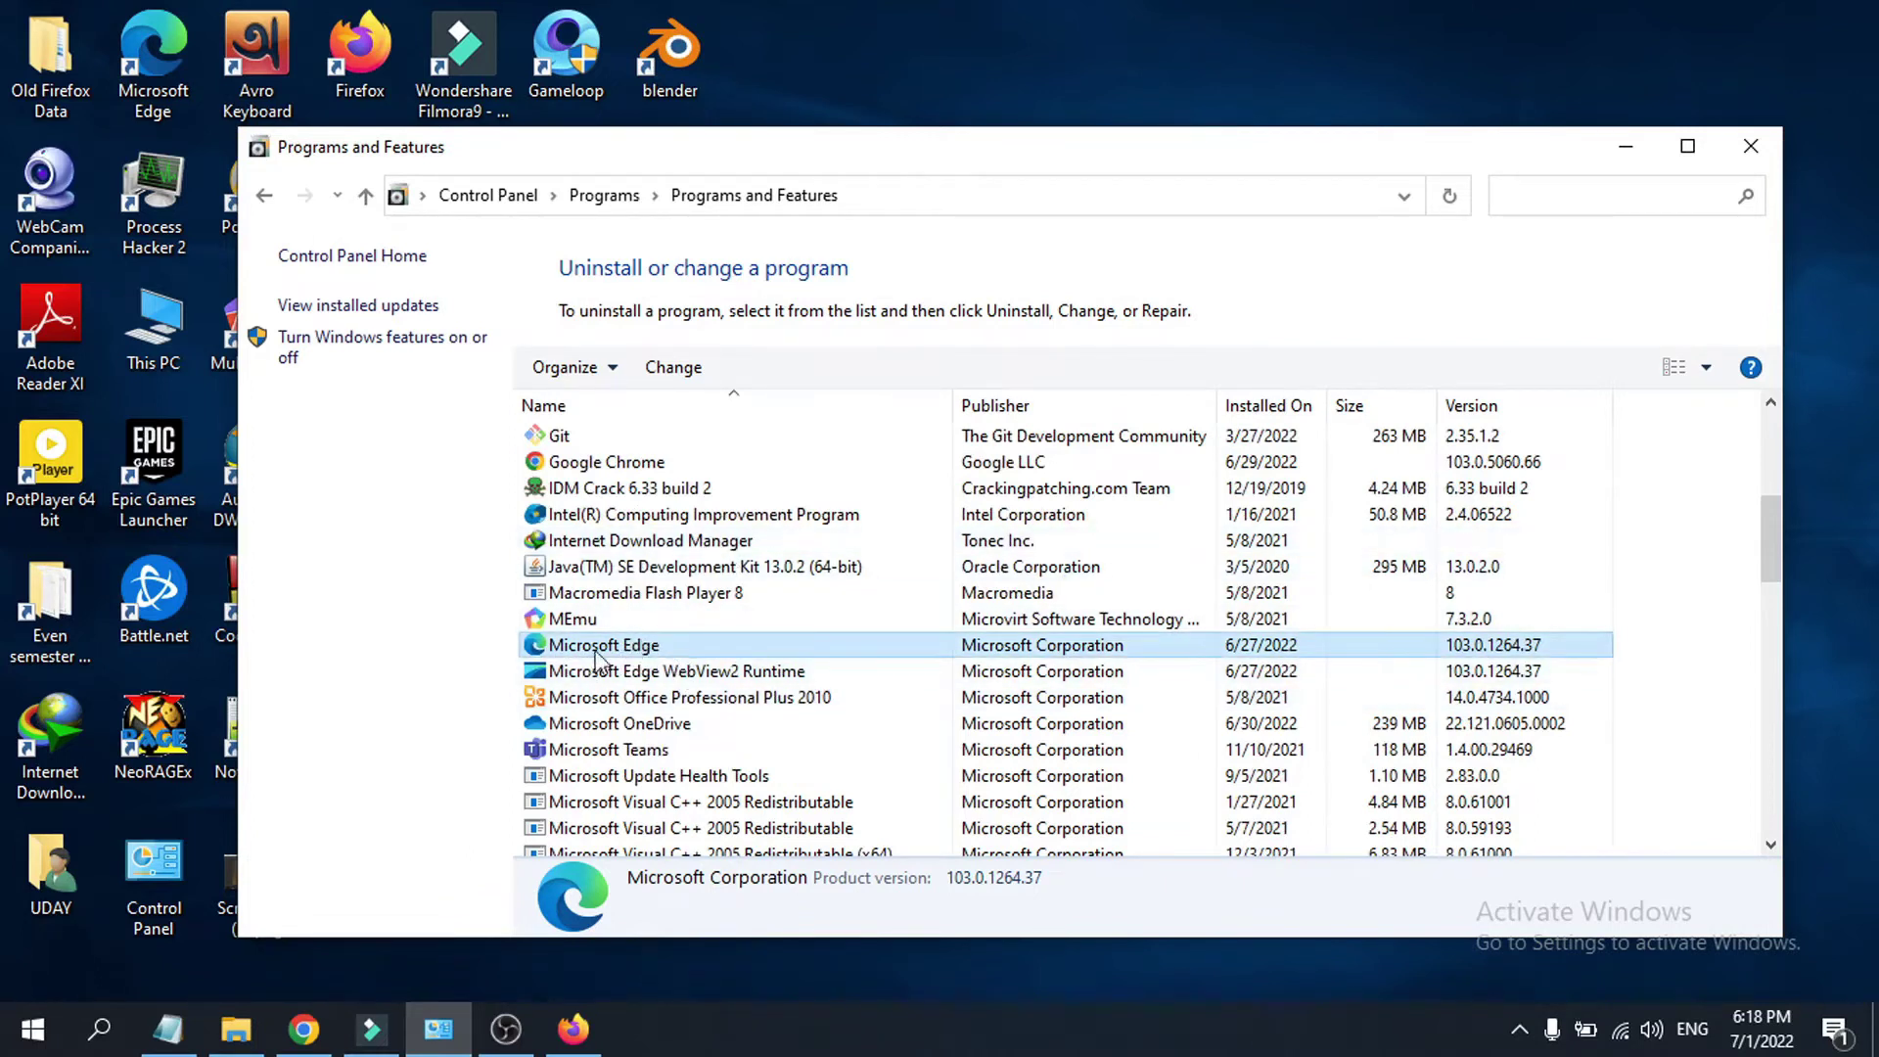
right_click(651, 648)
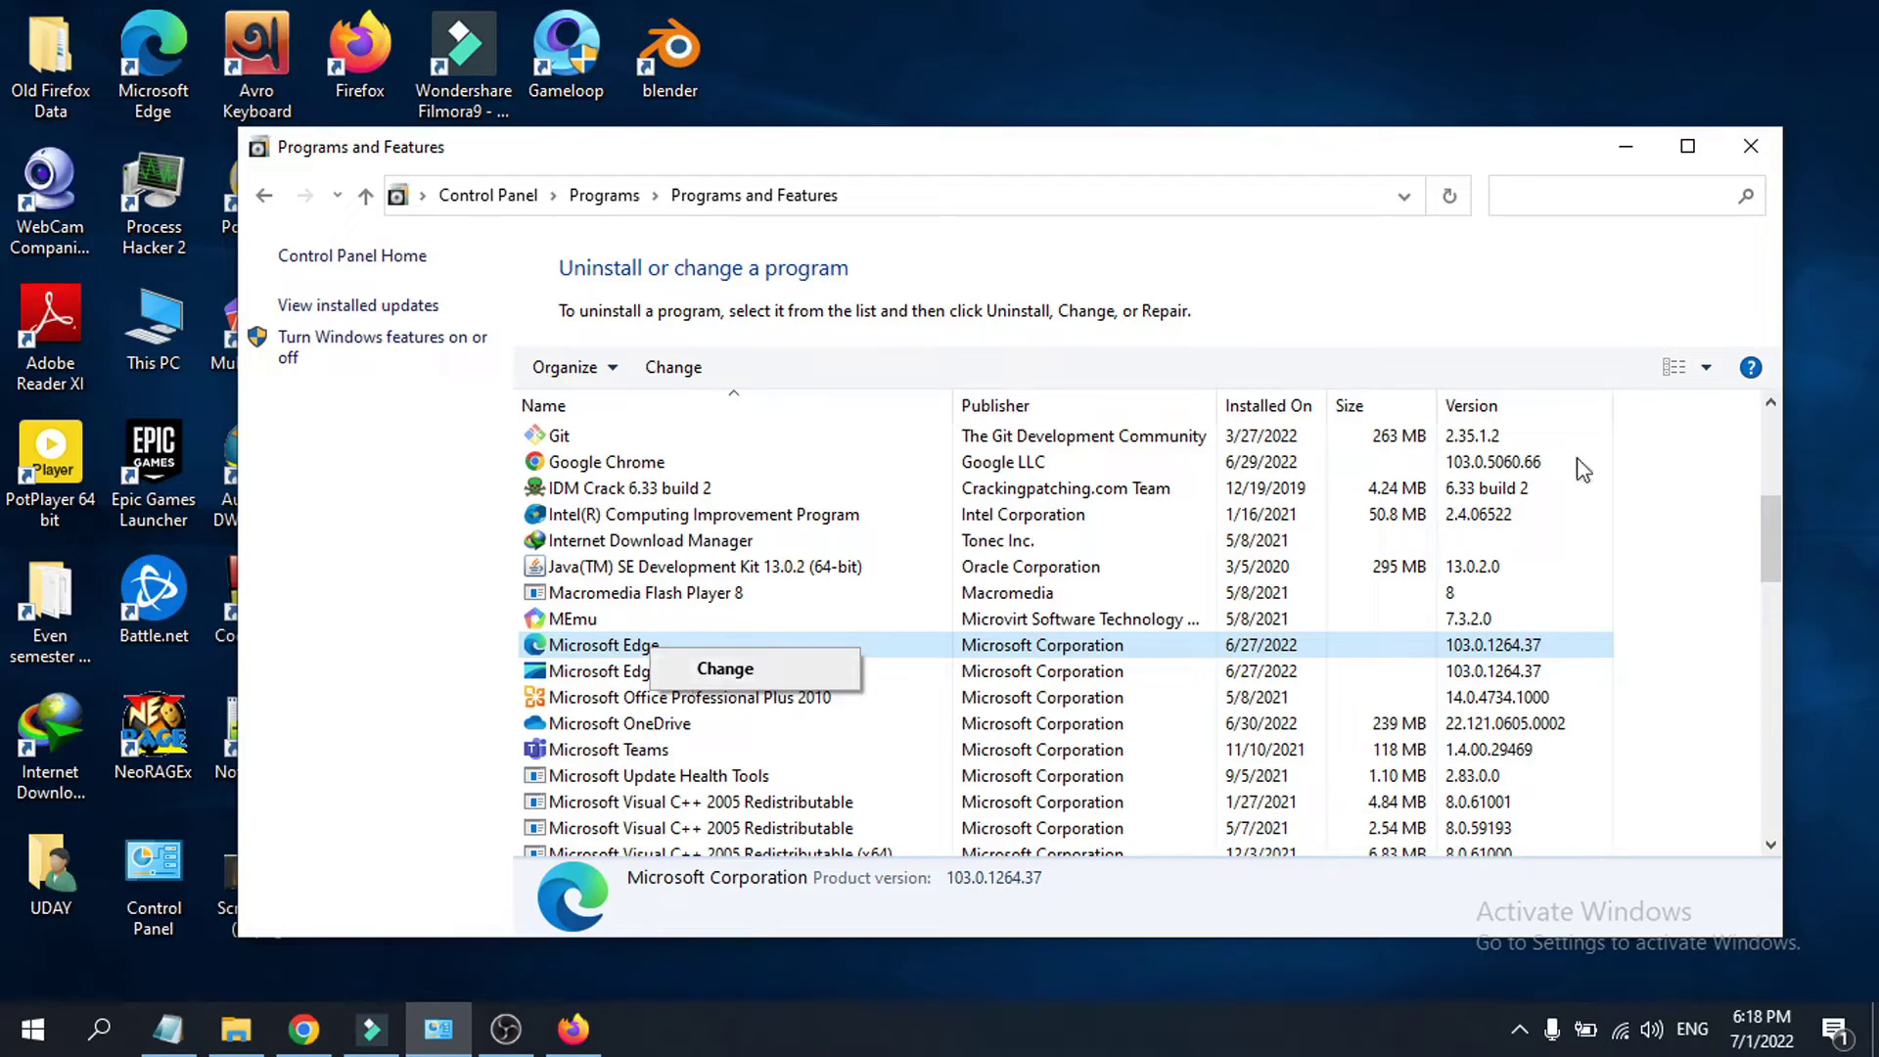
click(1751, 146)
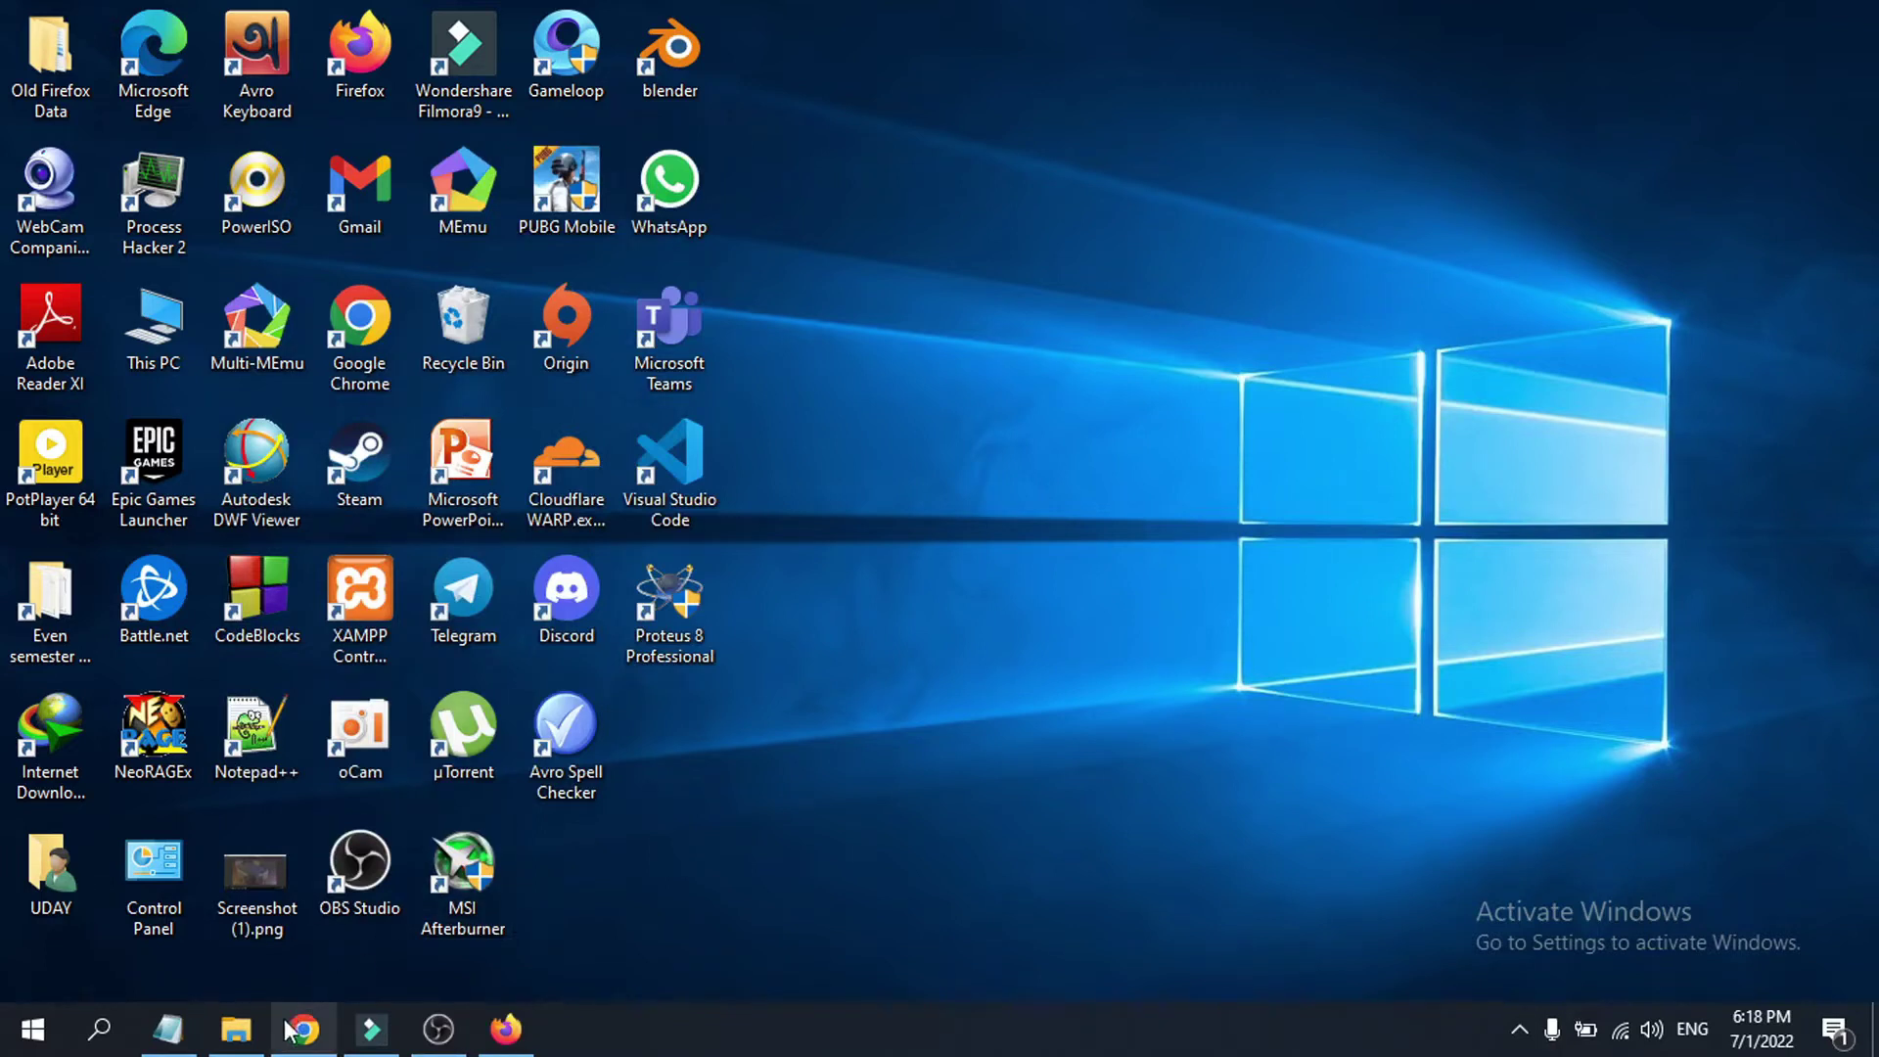
Step: Browse This PC into Local Disk (C:) and then Program Files (x86)
click(247, 1039)
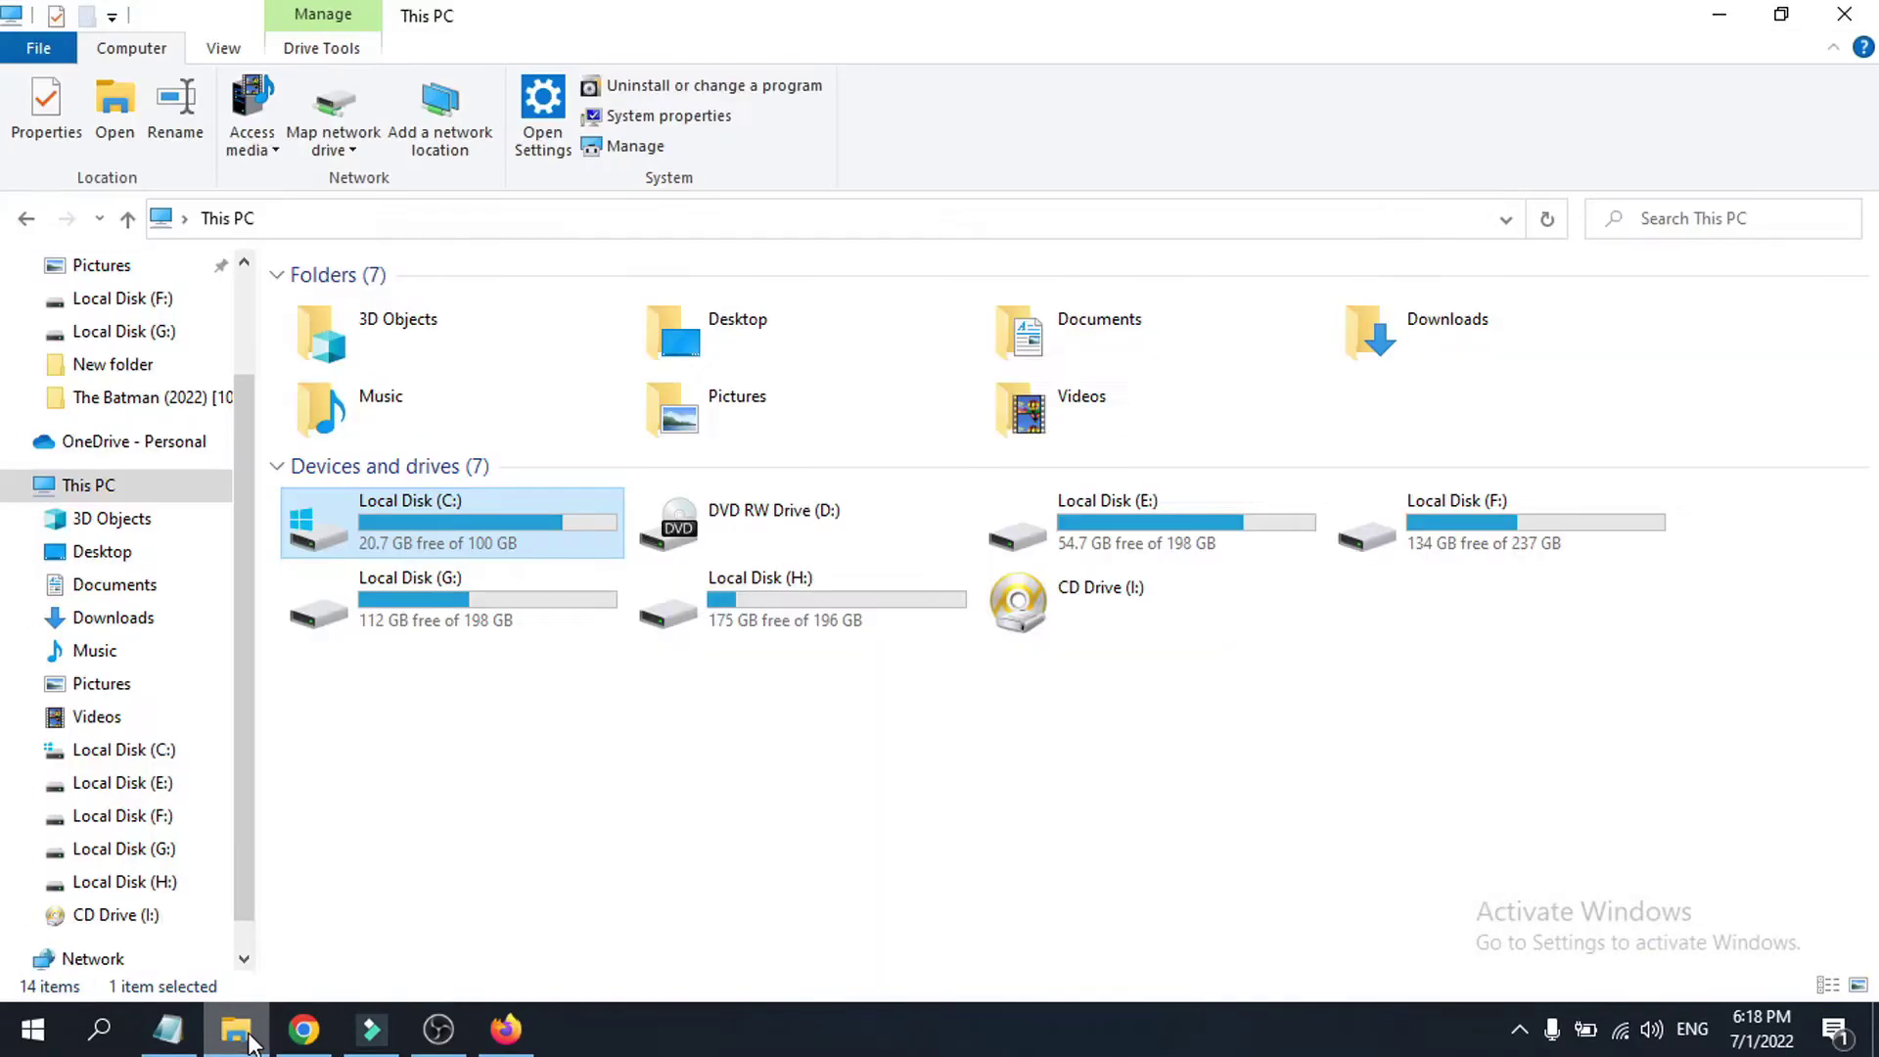
click(582, 721)
mouse_move(459, 529)
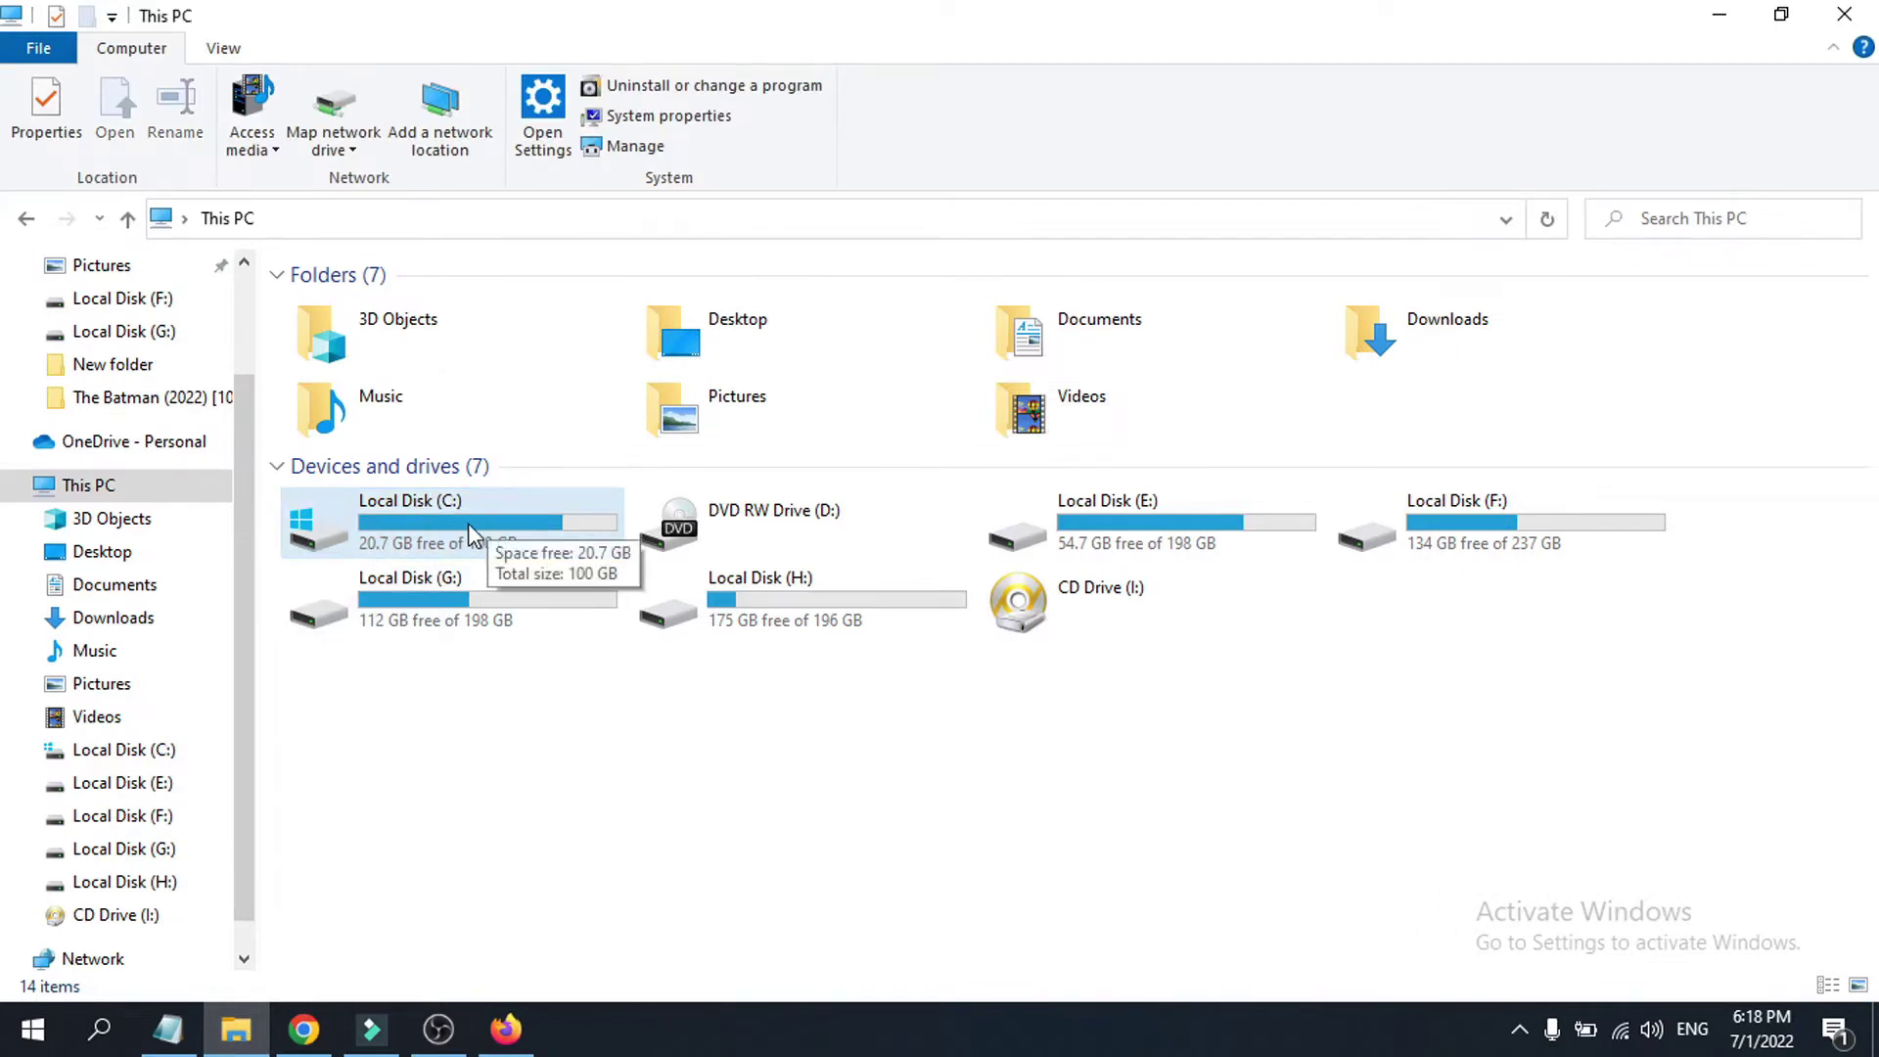
double_click(469, 529)
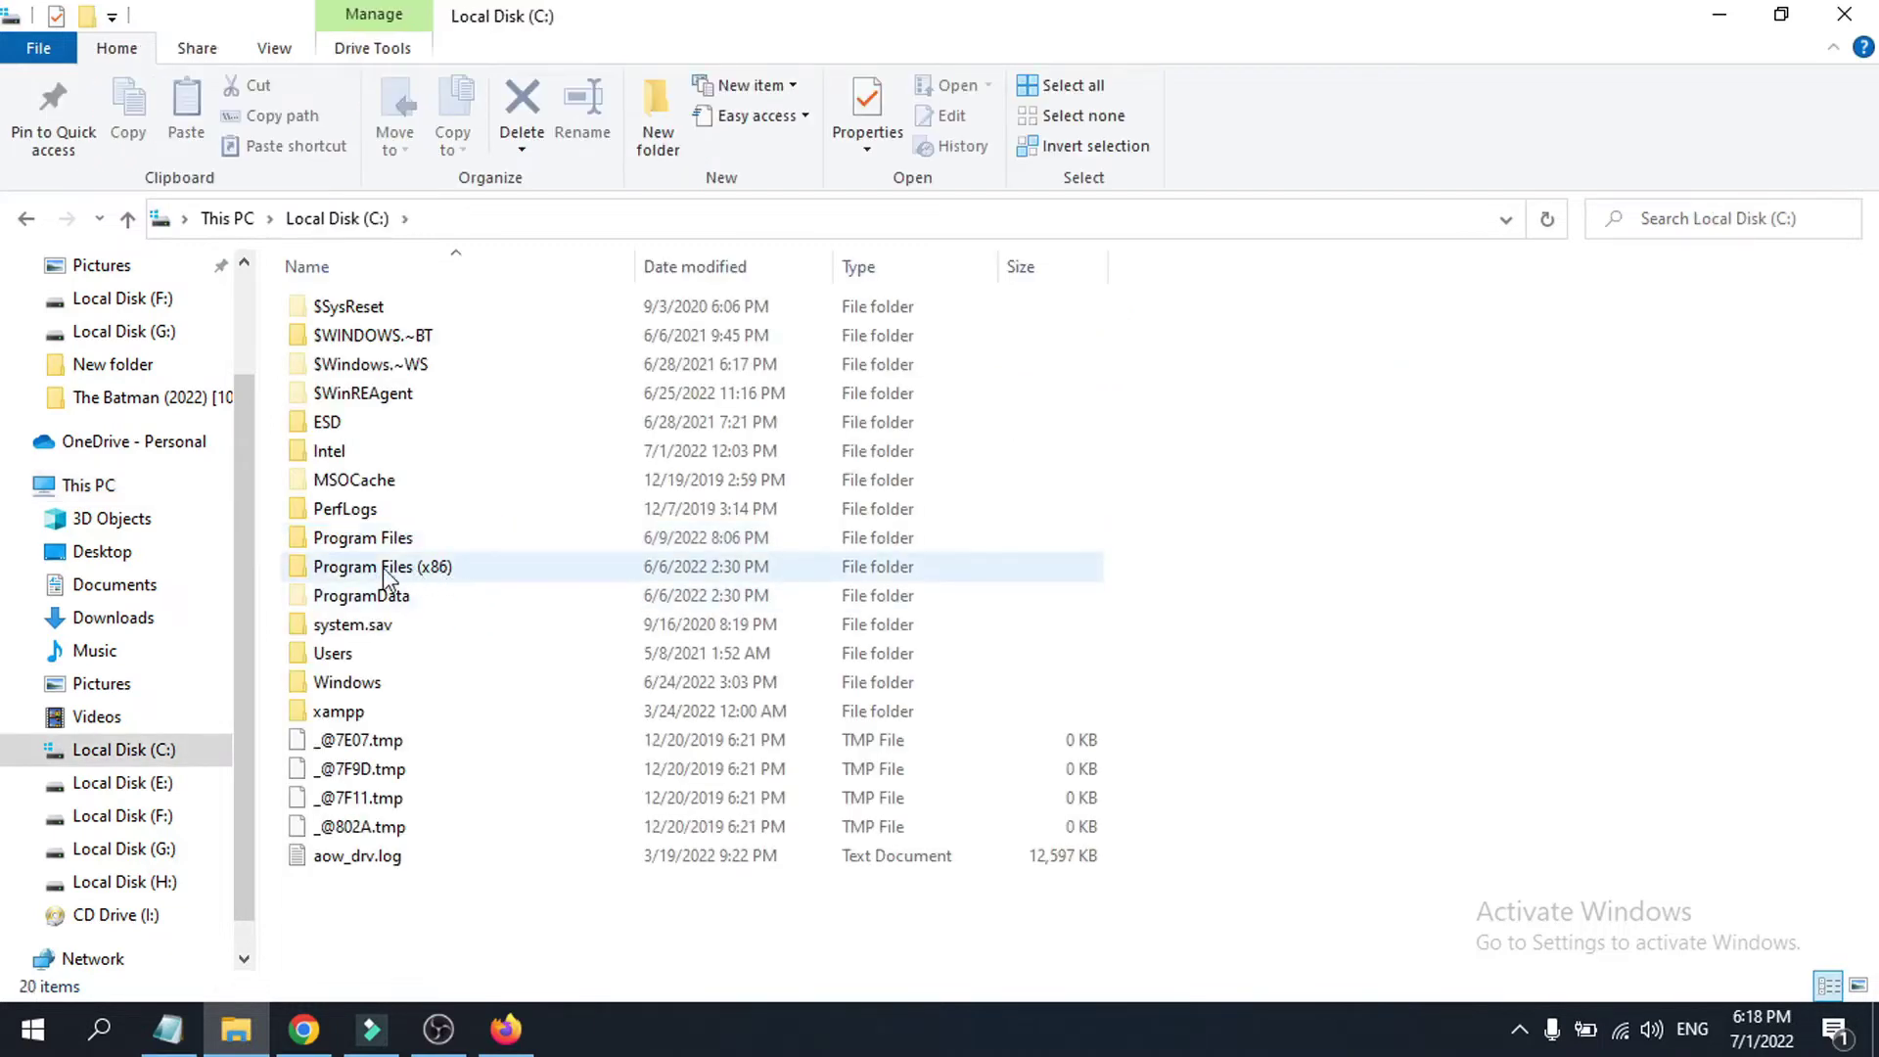
mouse_move(455, 579)
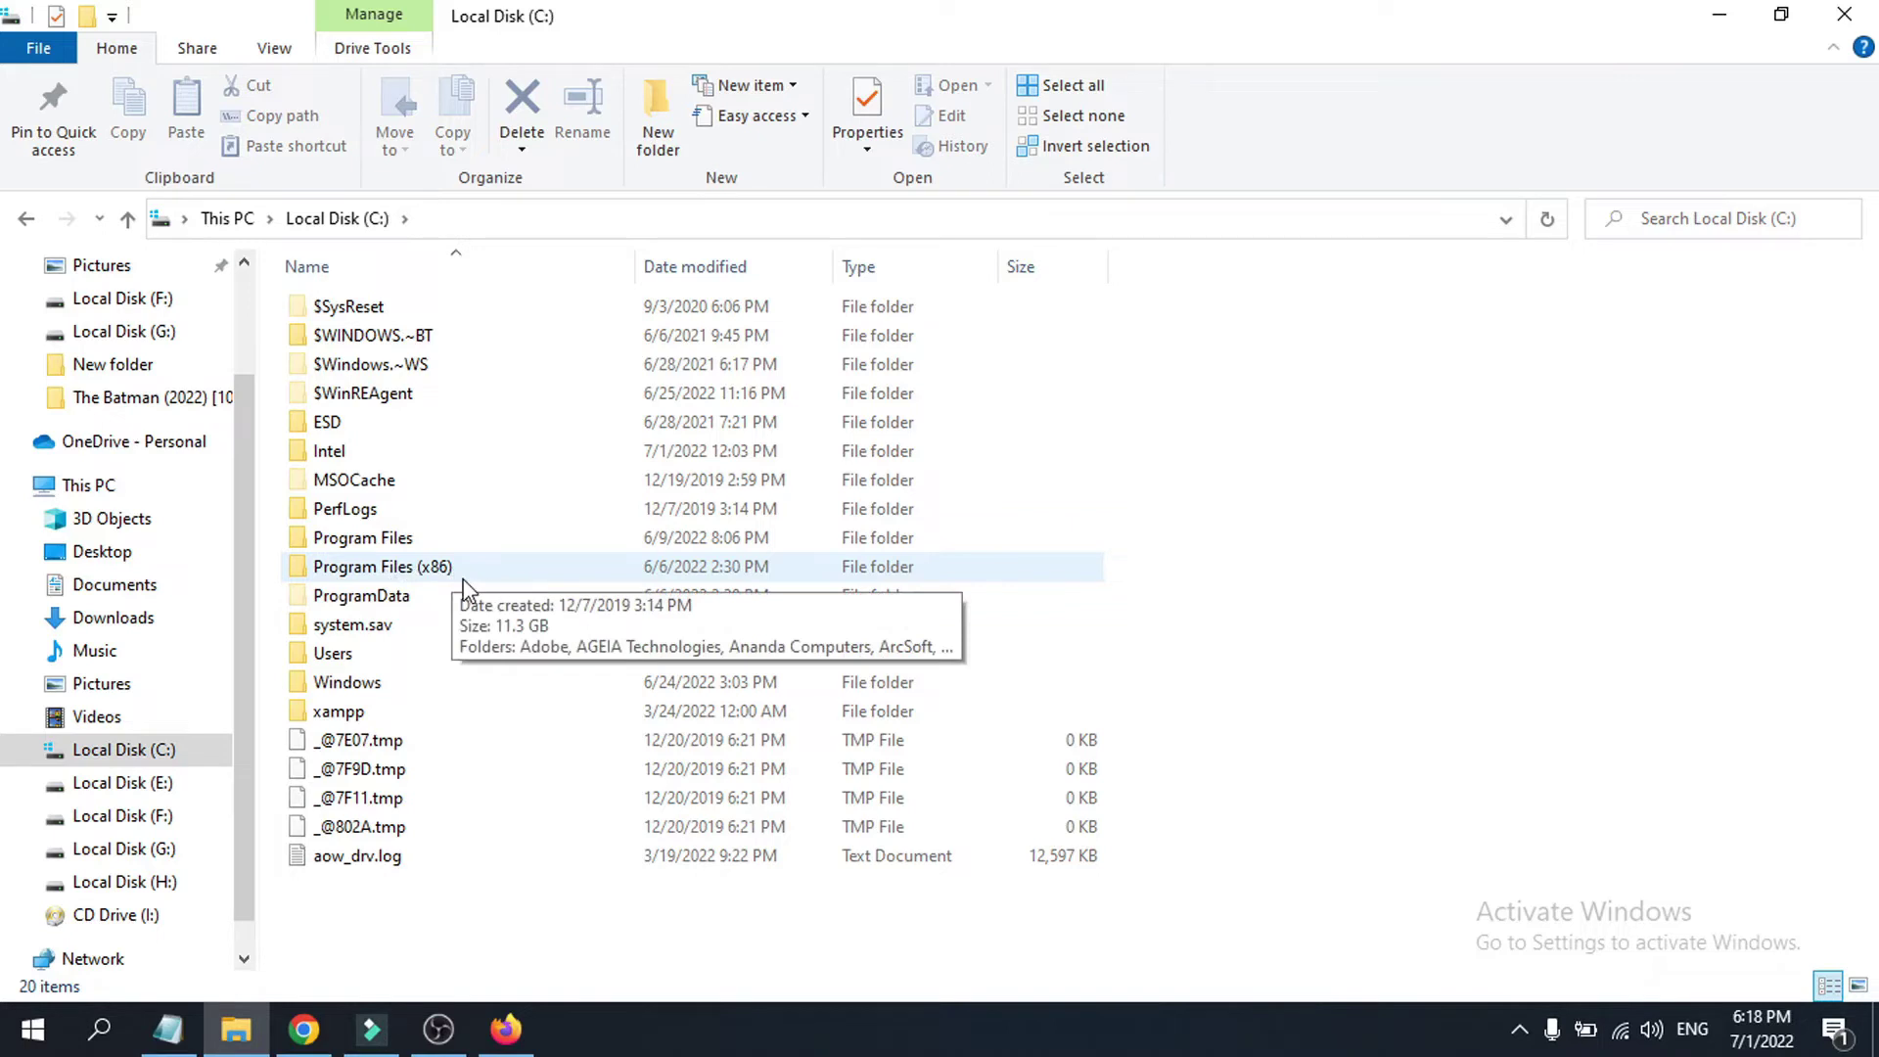
double_click(425, 575)
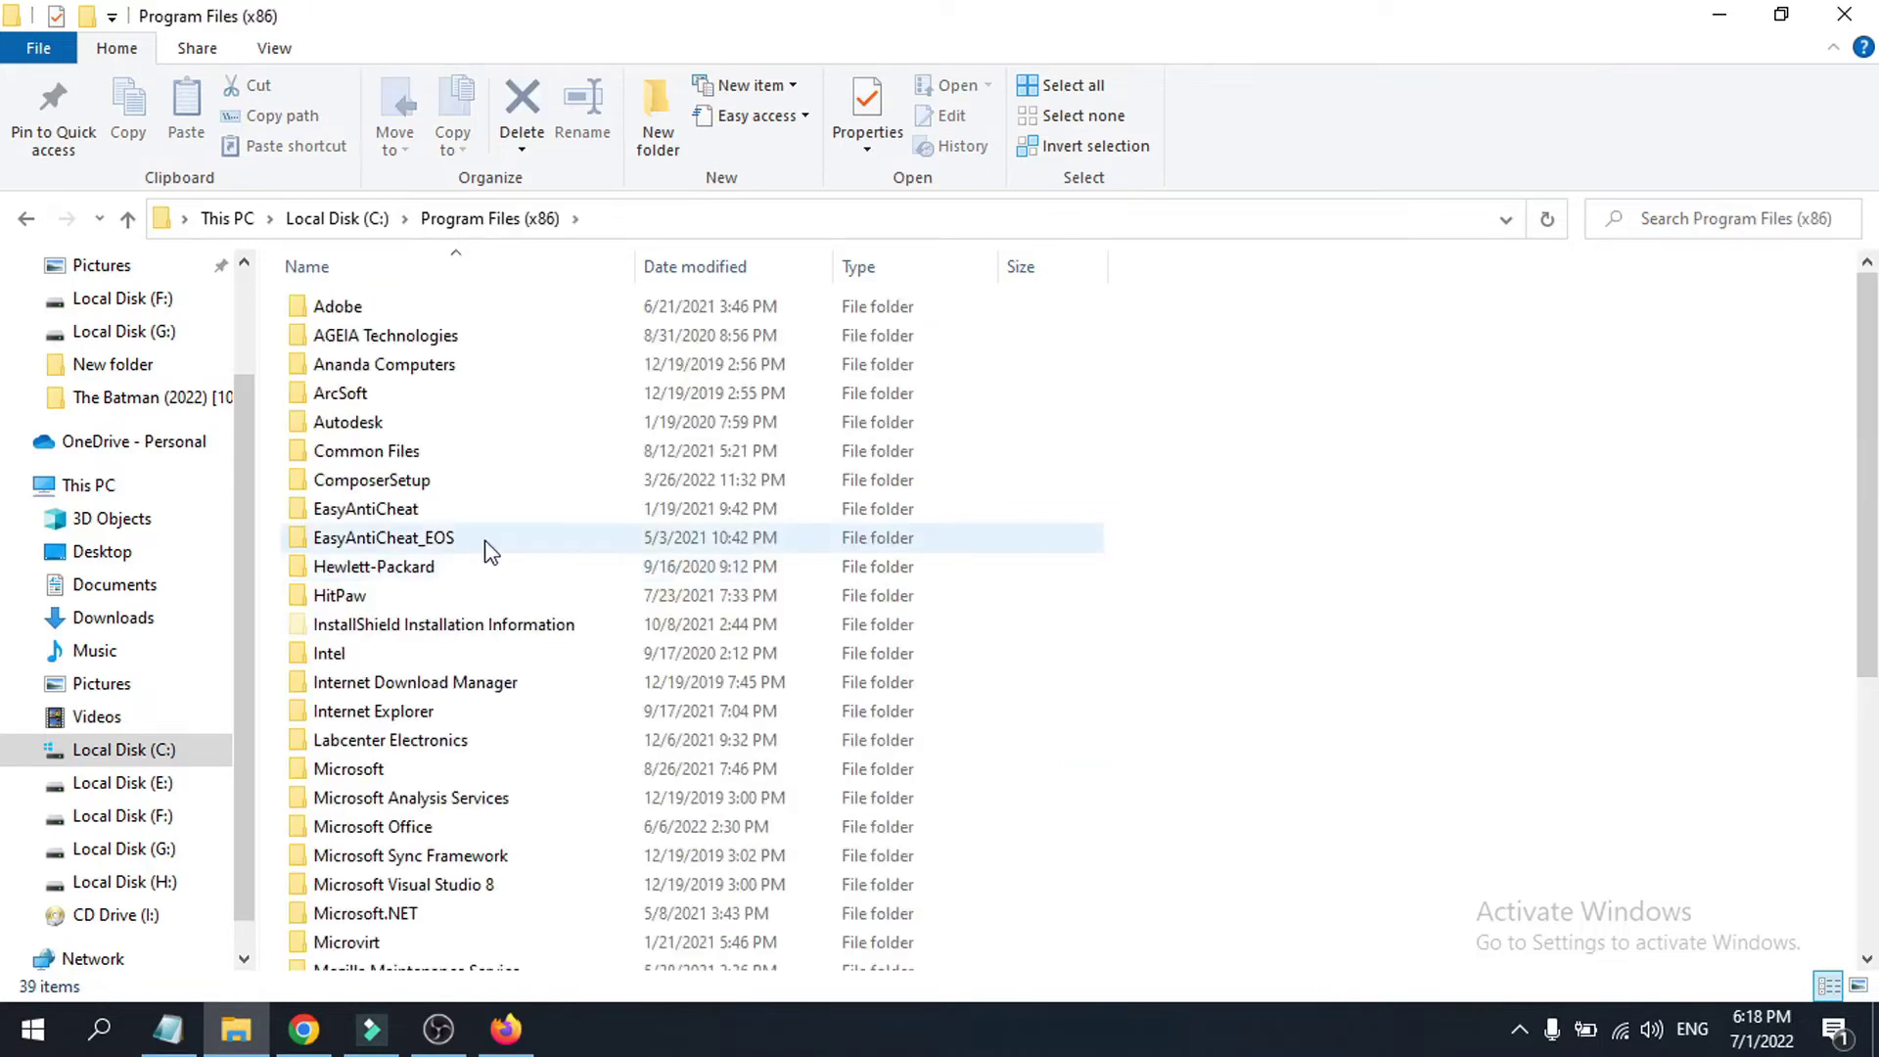
Step: Go through Microsoft > Edge > Application > 103.0.1264.37 into the Installer folder
scroll(489, 553, down, 2)
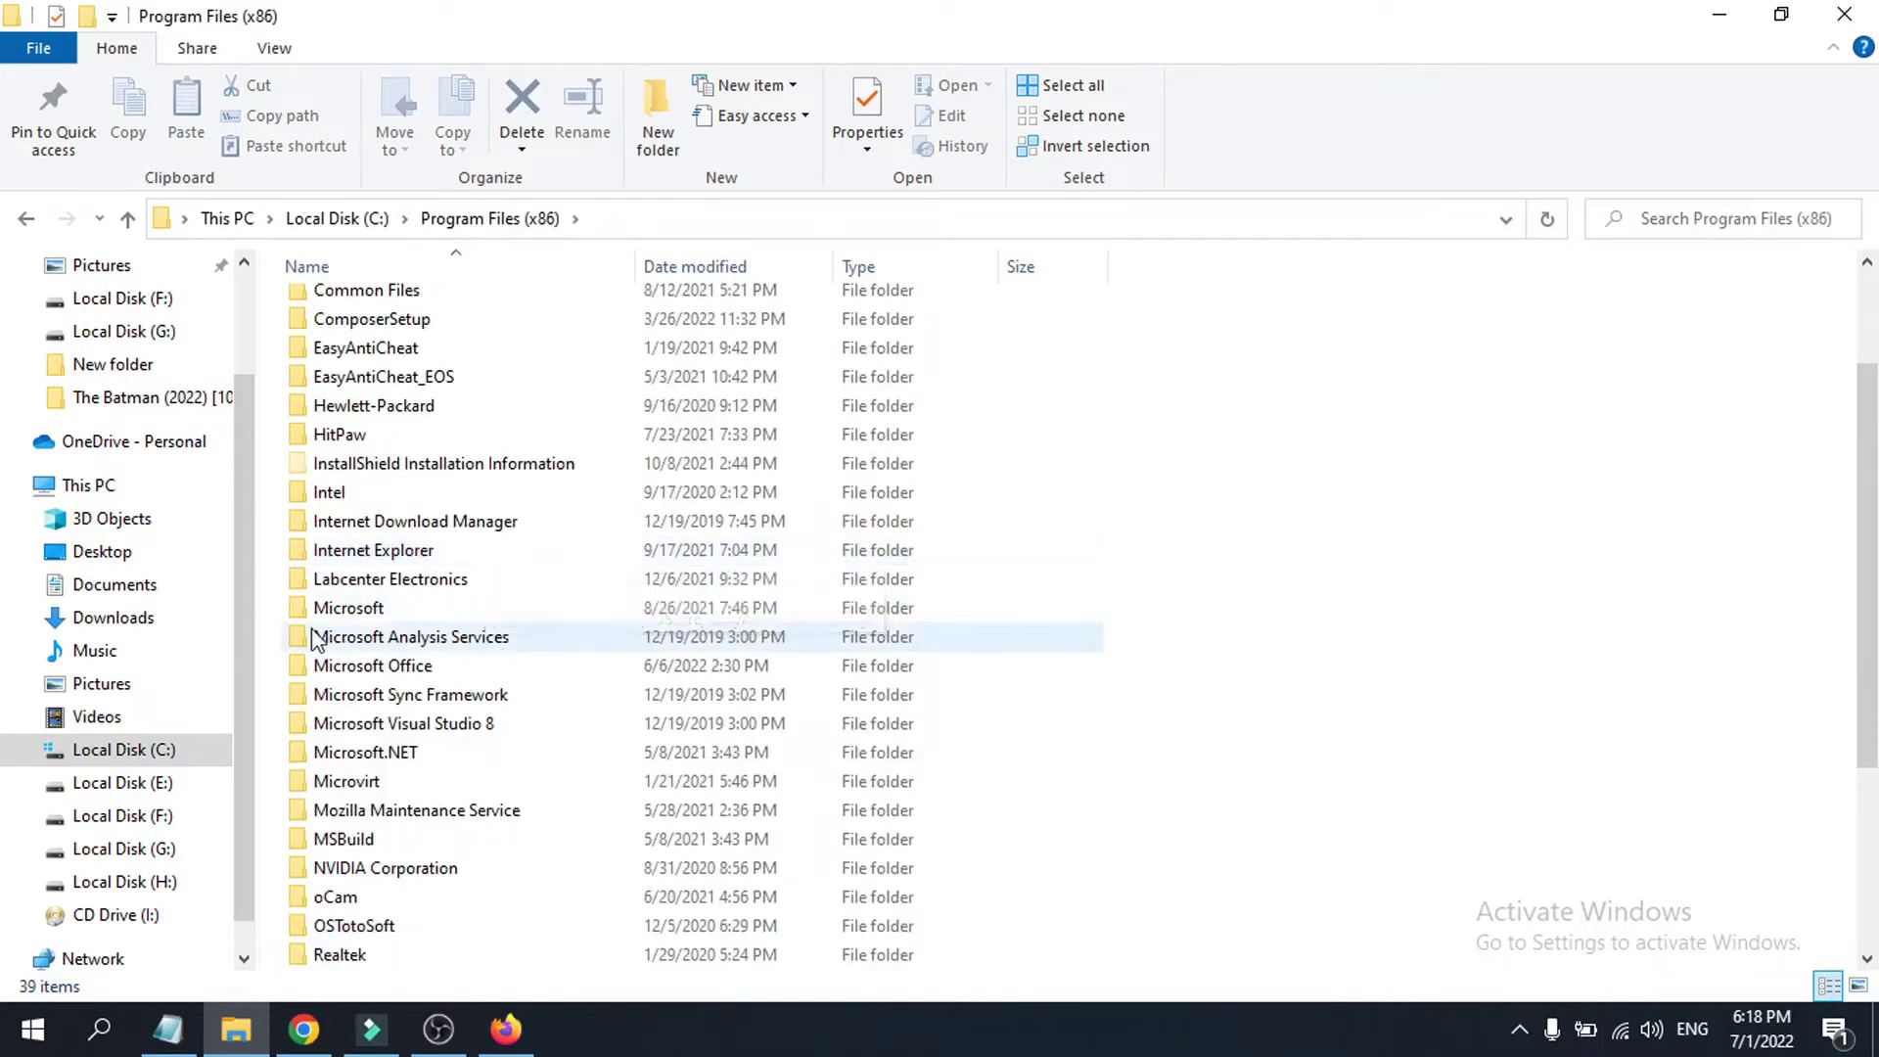
double_click(419, 614)
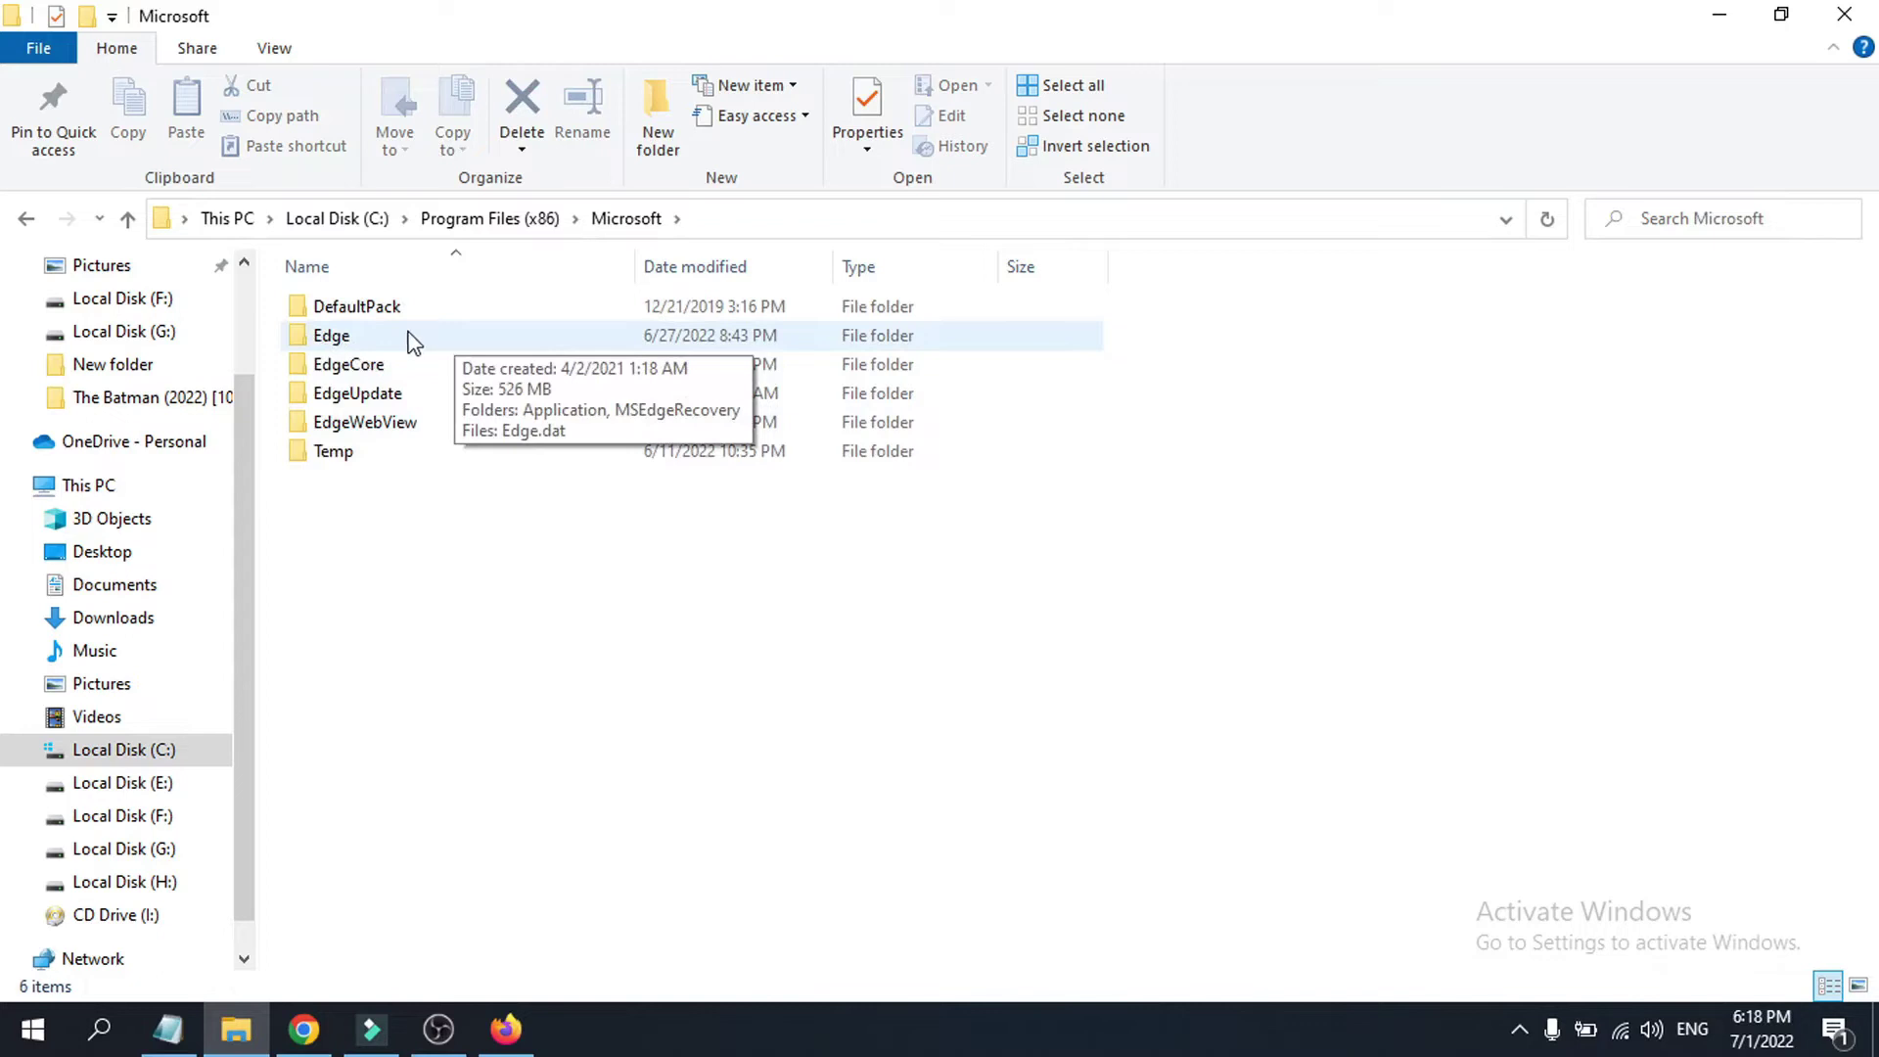
double_click(411, 339)
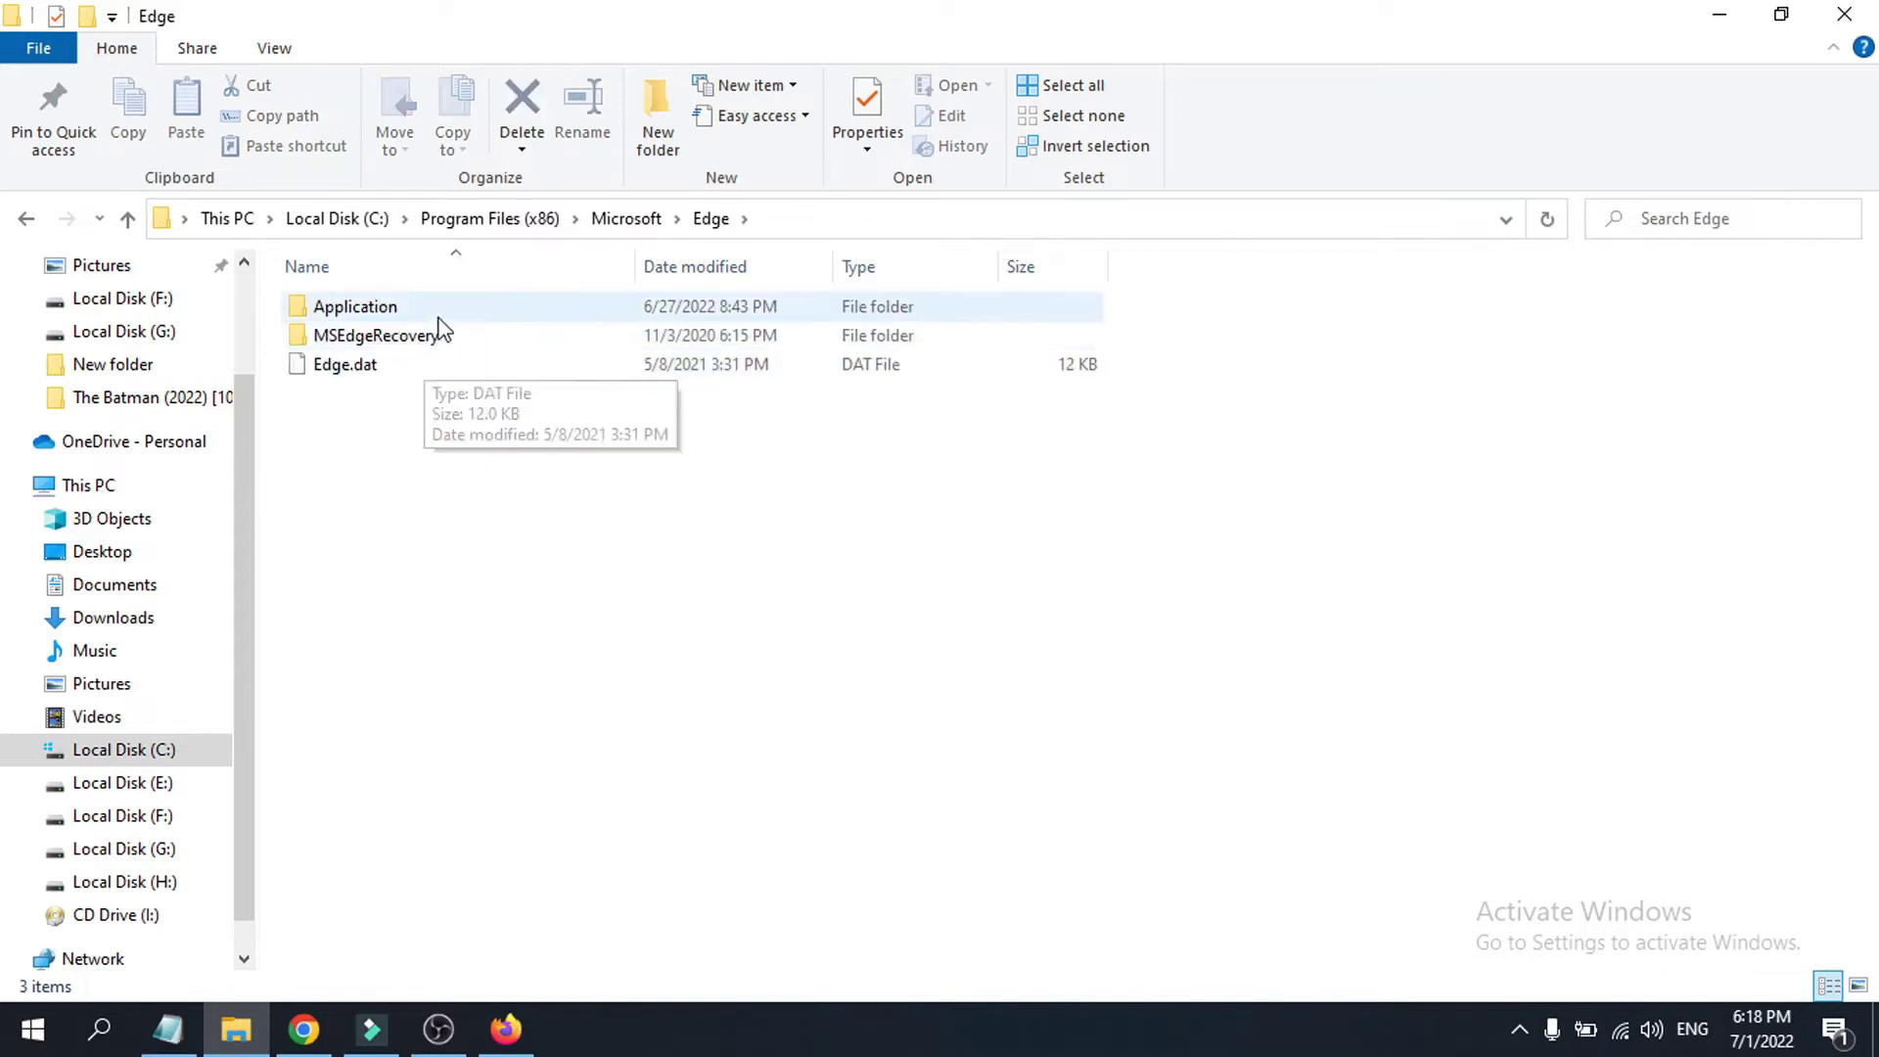
double_click(476, 317)
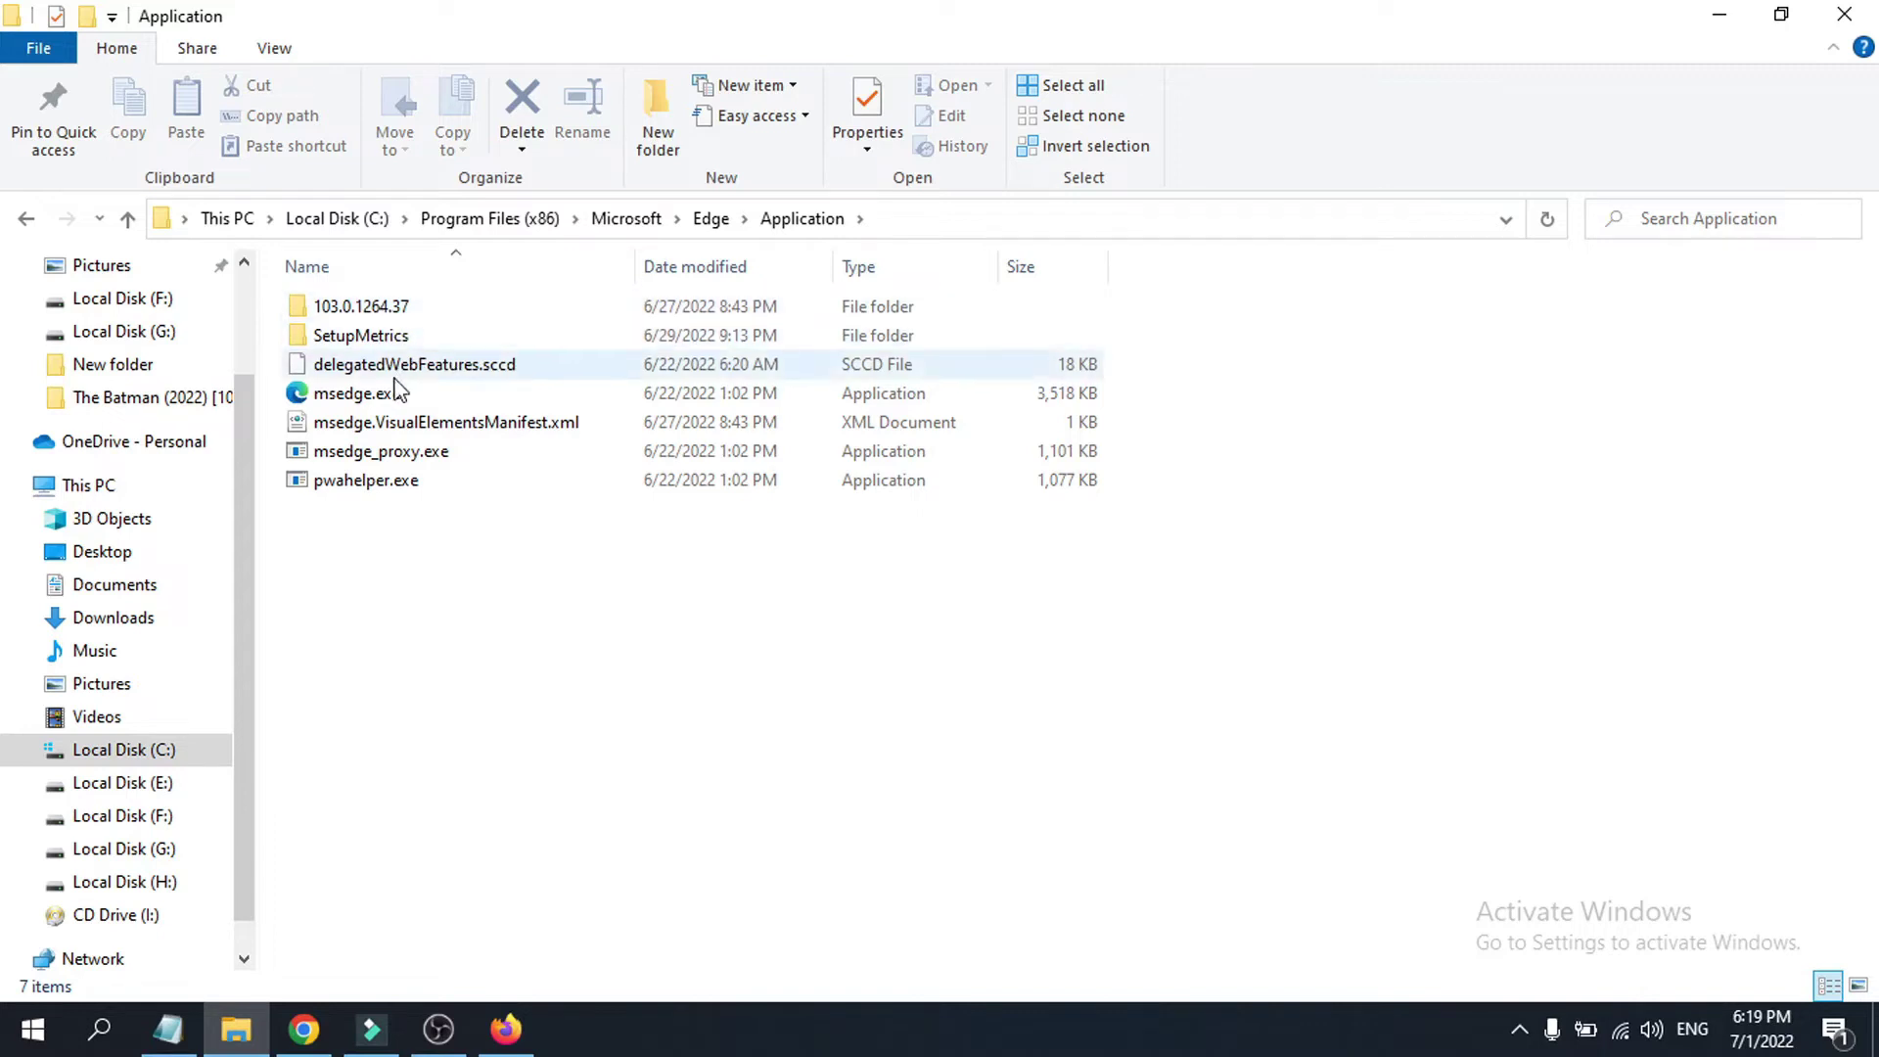
double_click(438, 310)
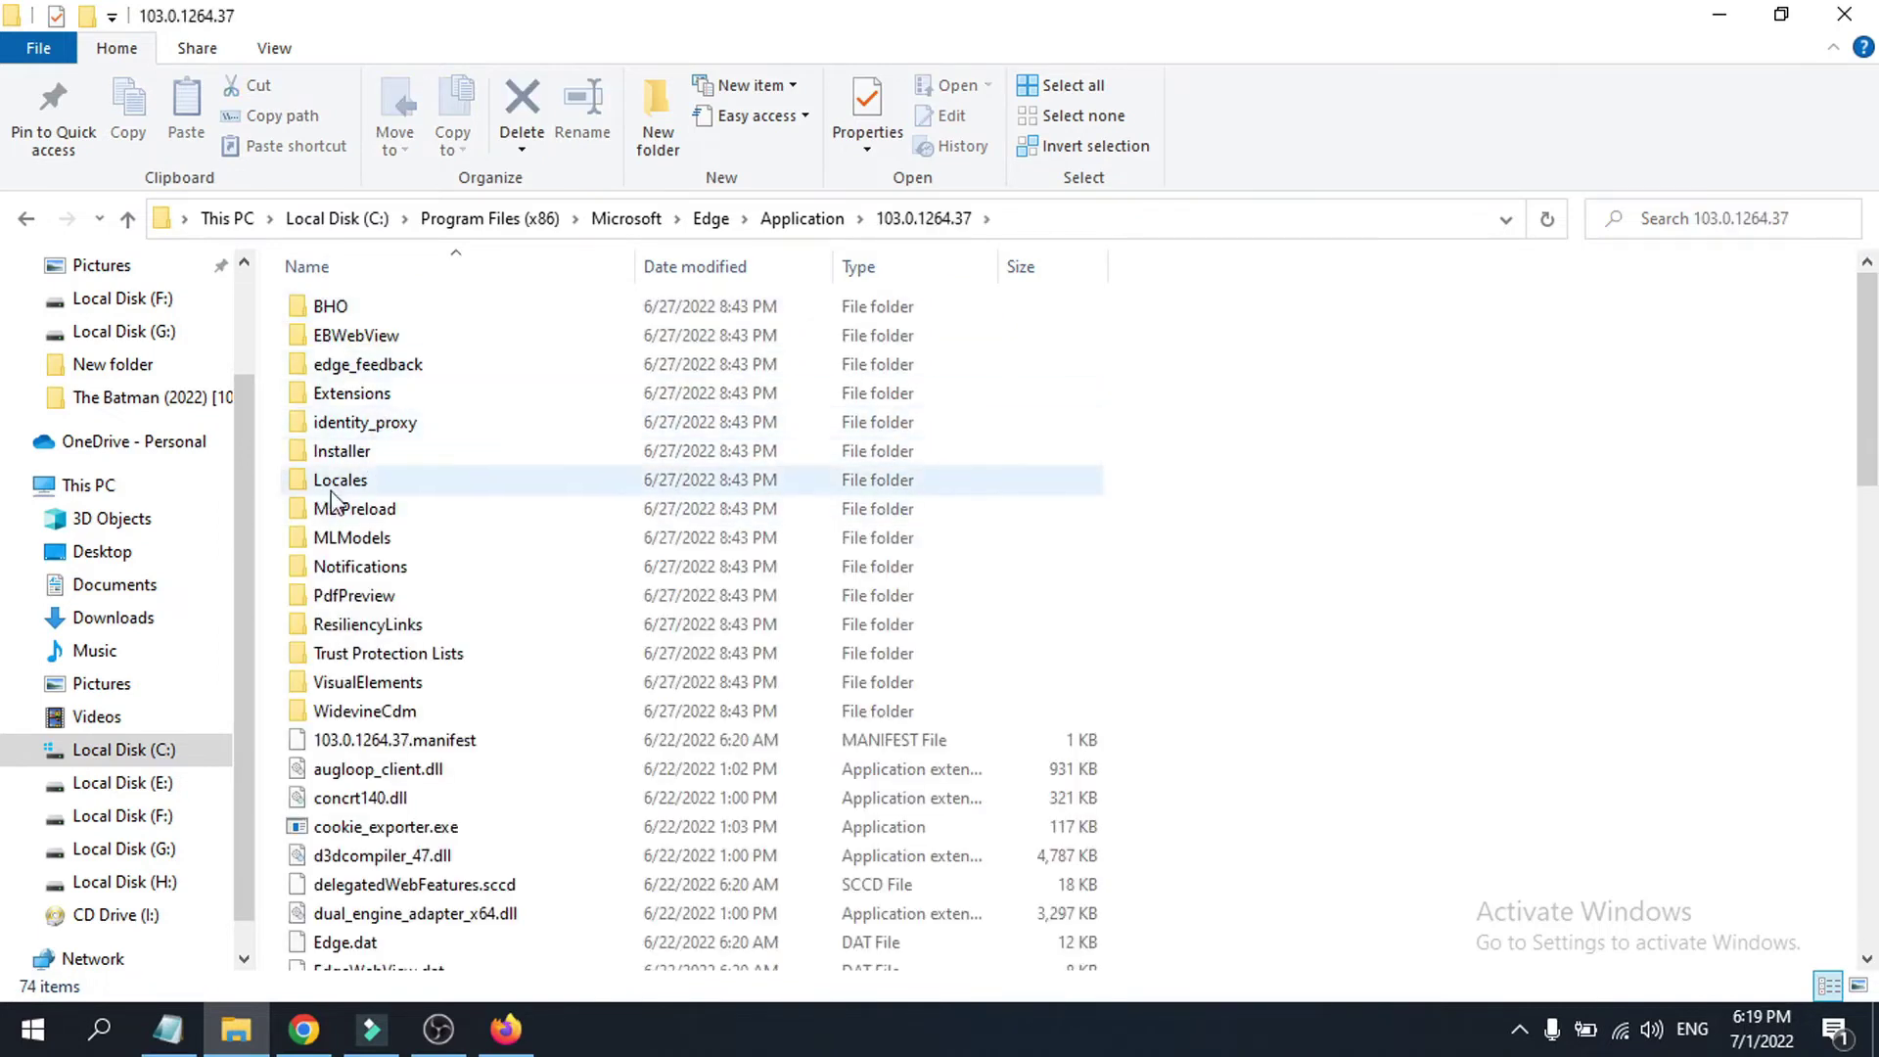
double_click(386, 454)
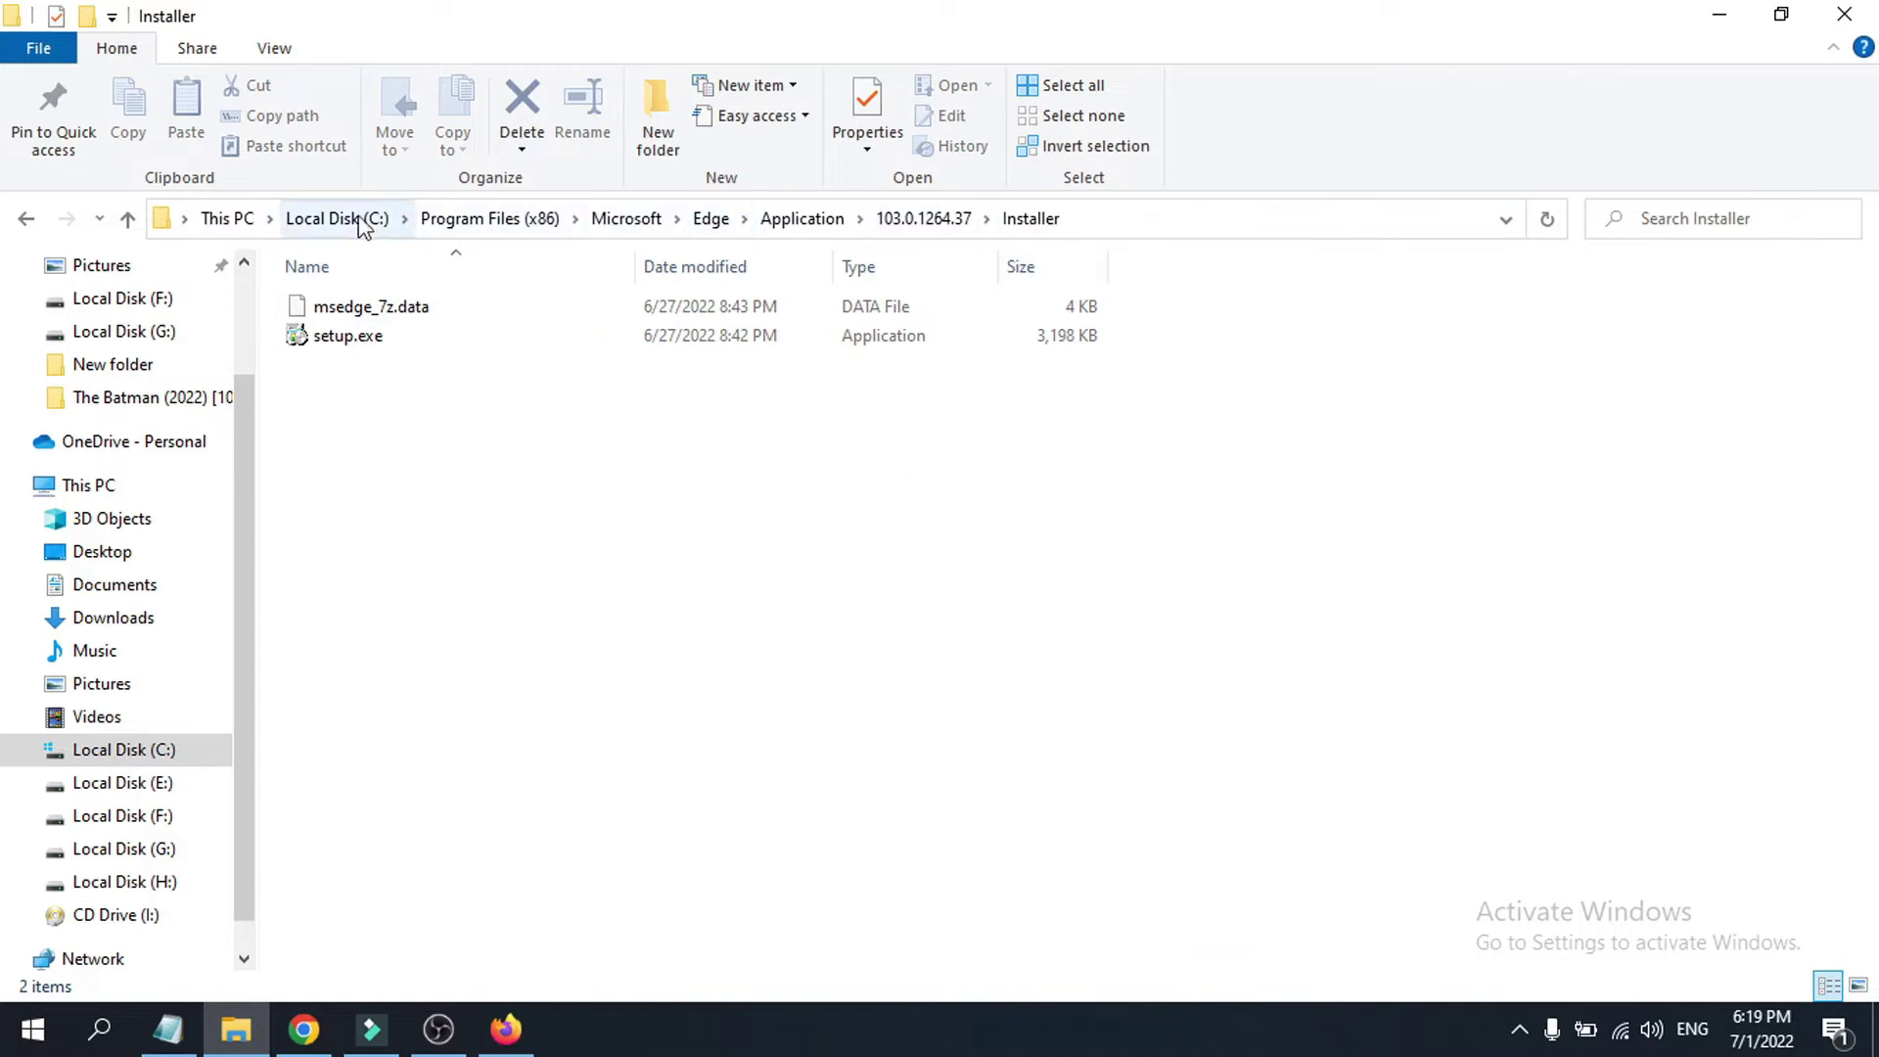
Step: Launch Command Prompt from the Installer folder's address bar with cmd, then reposition its window
click(1128, 222)
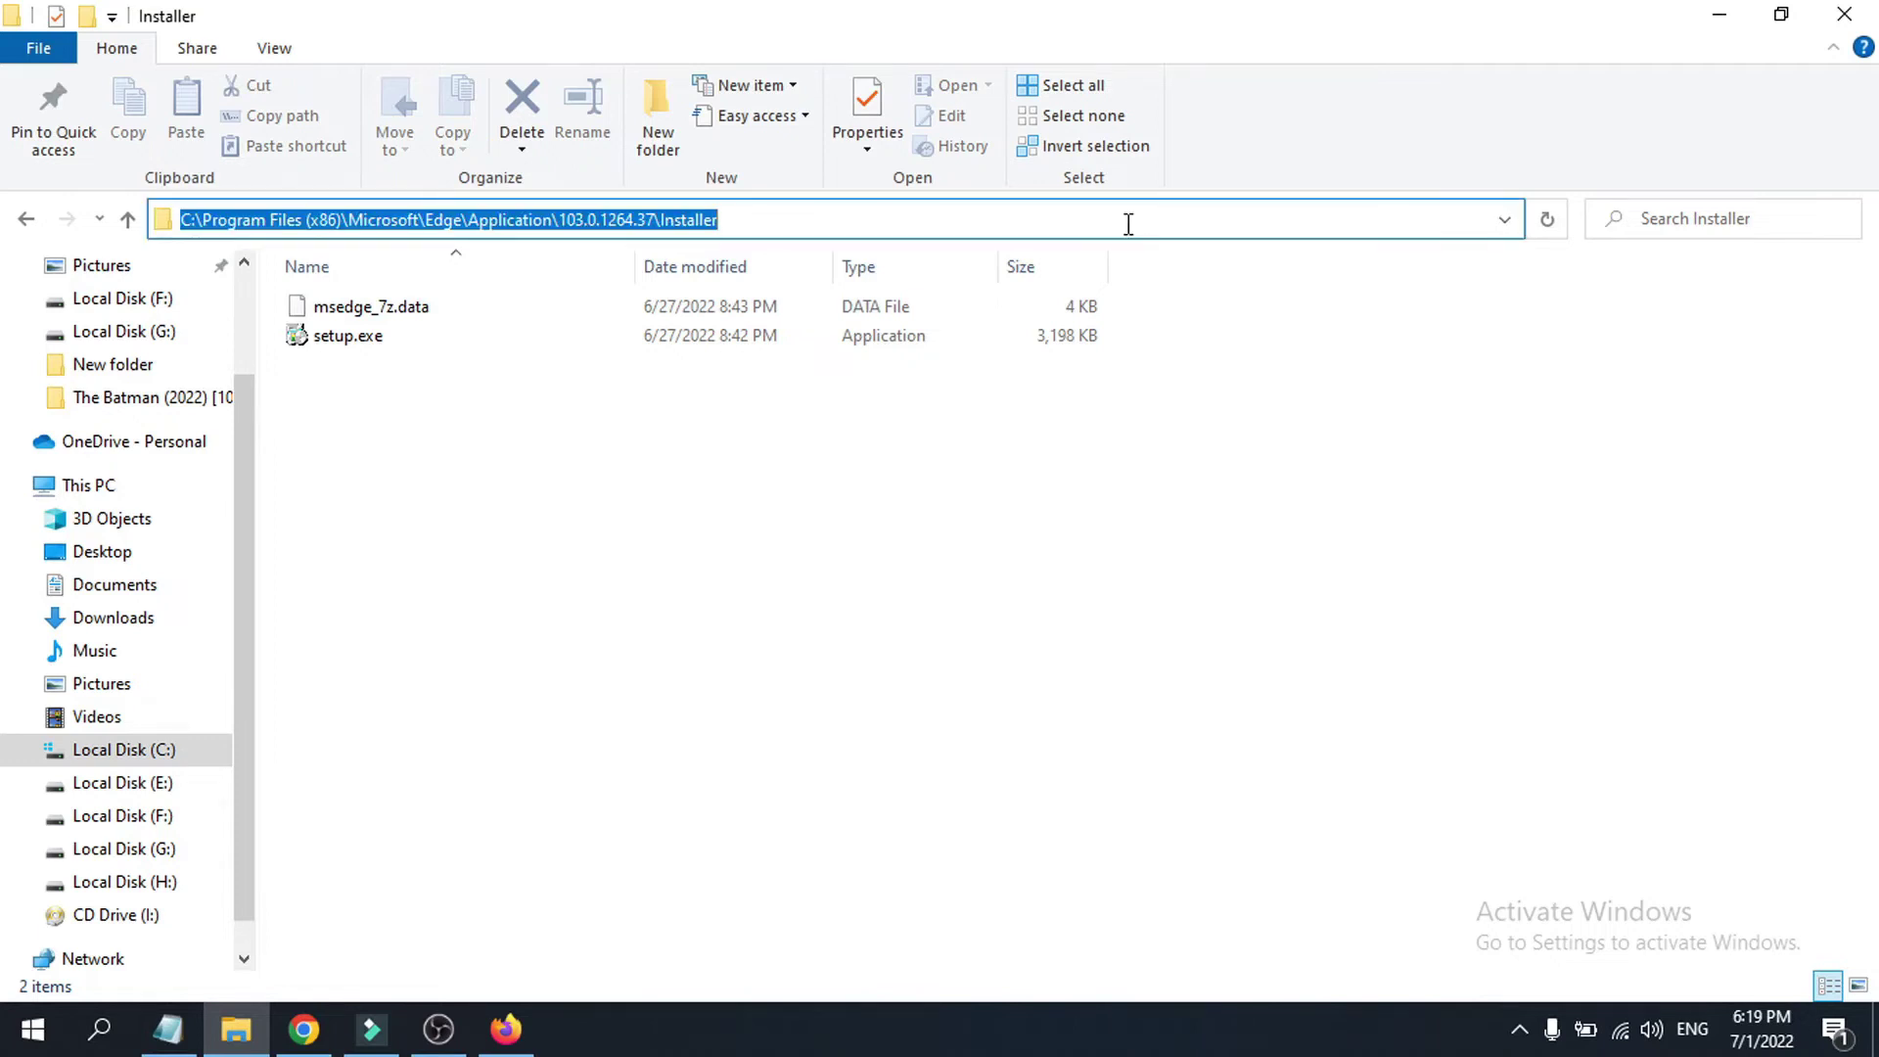
key(BackSpace)
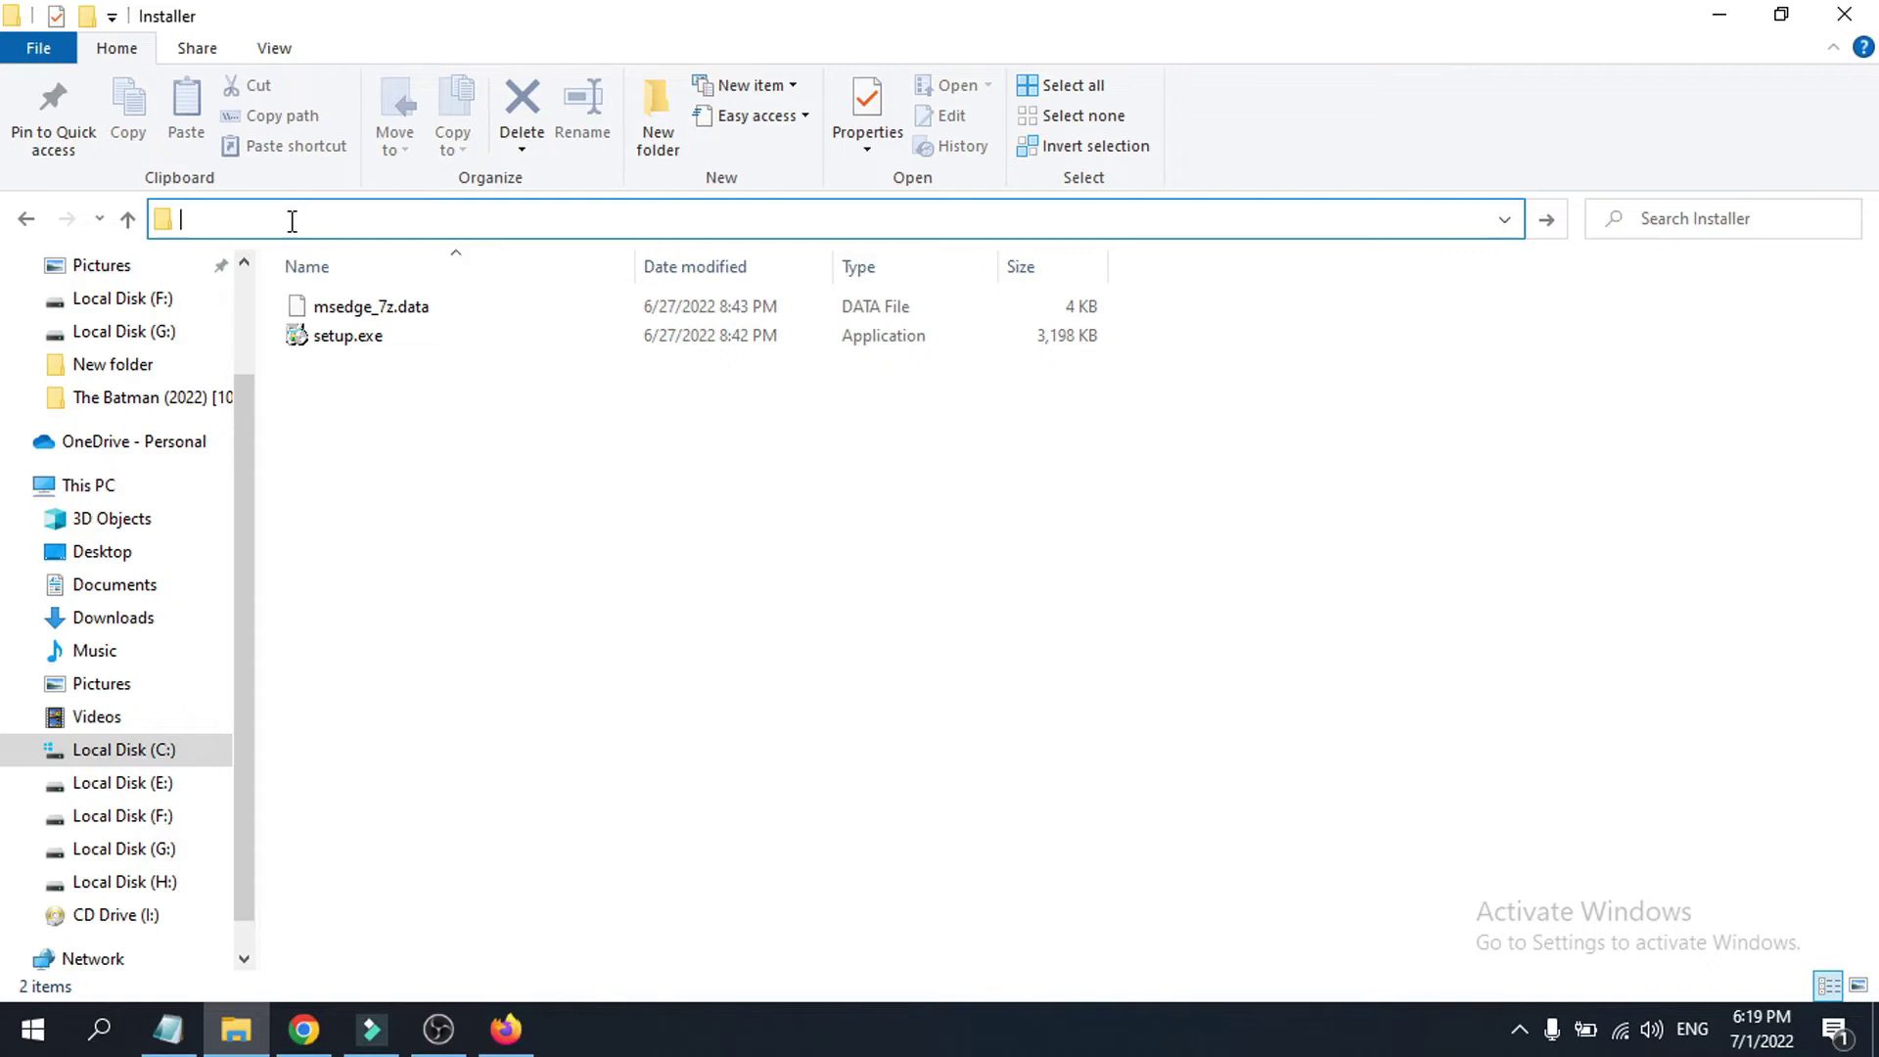
text(cmd)
key(Return)
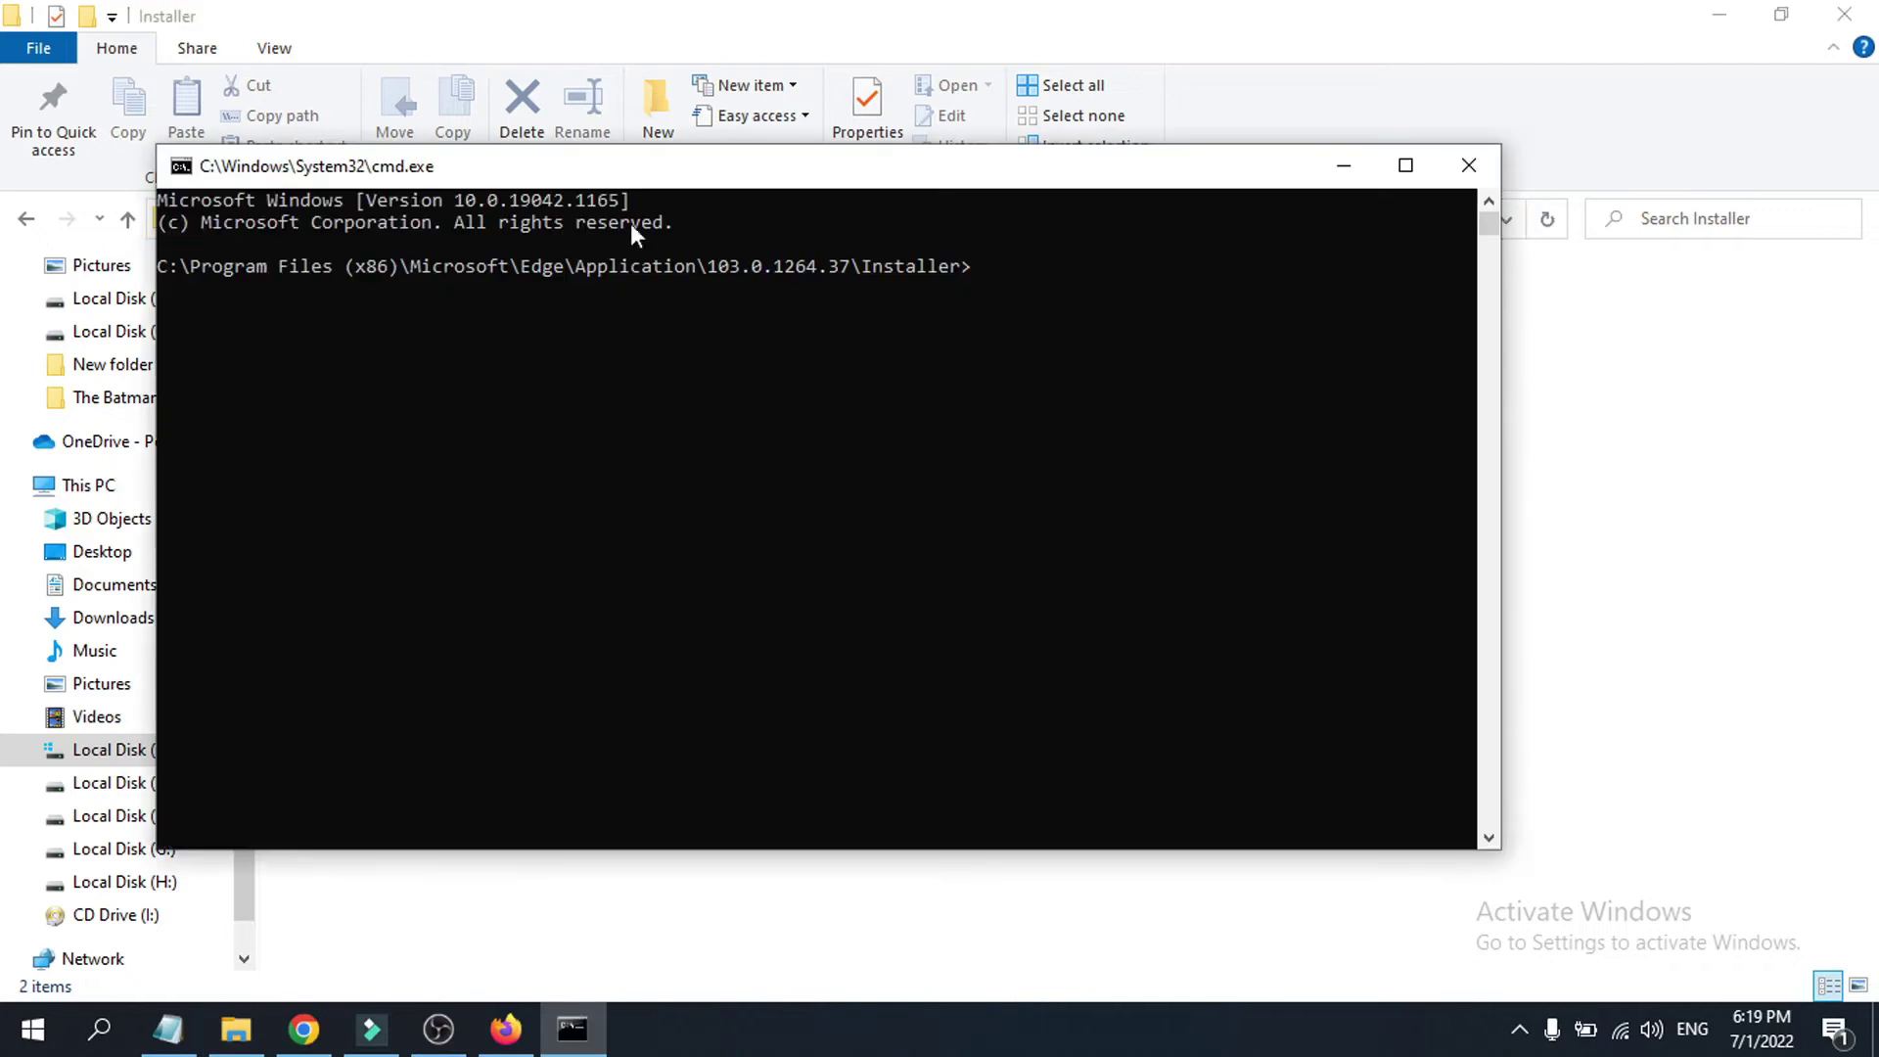
drag(707, 176, 839, 355)
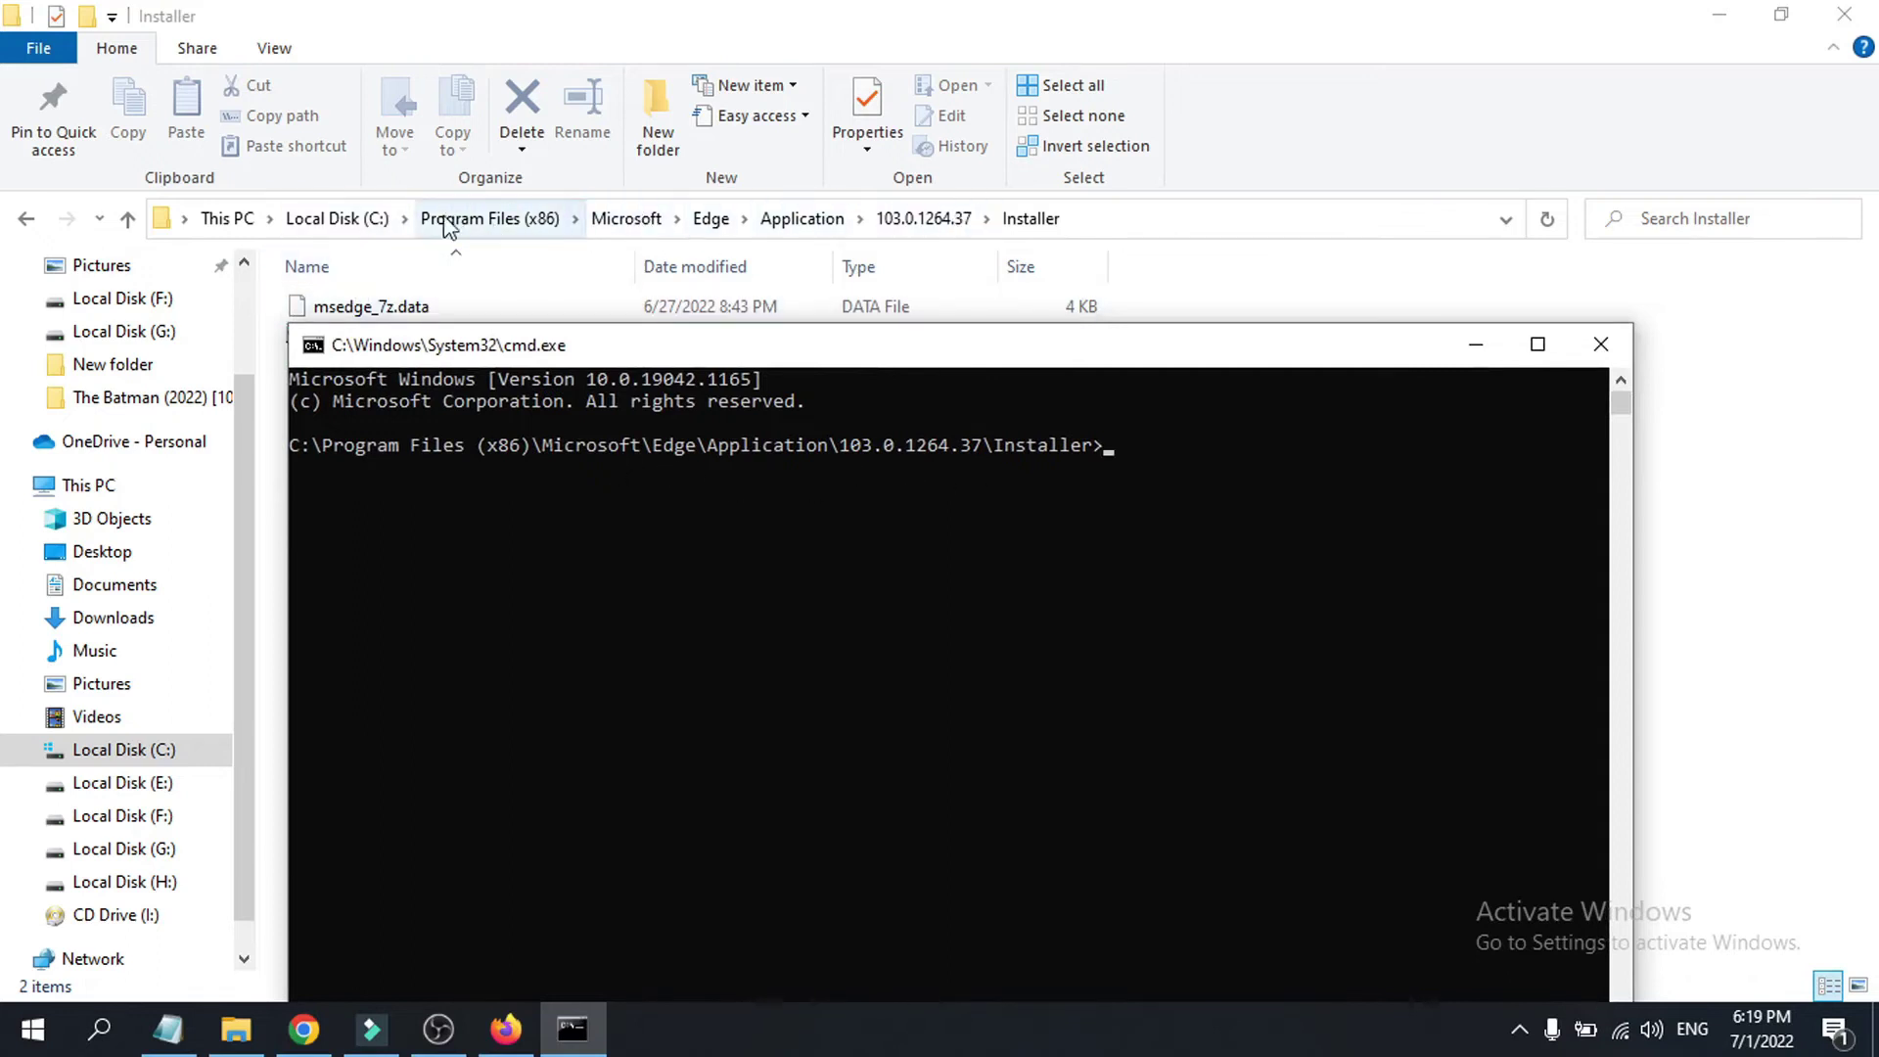
drag(1060, 359, 1067, 284)
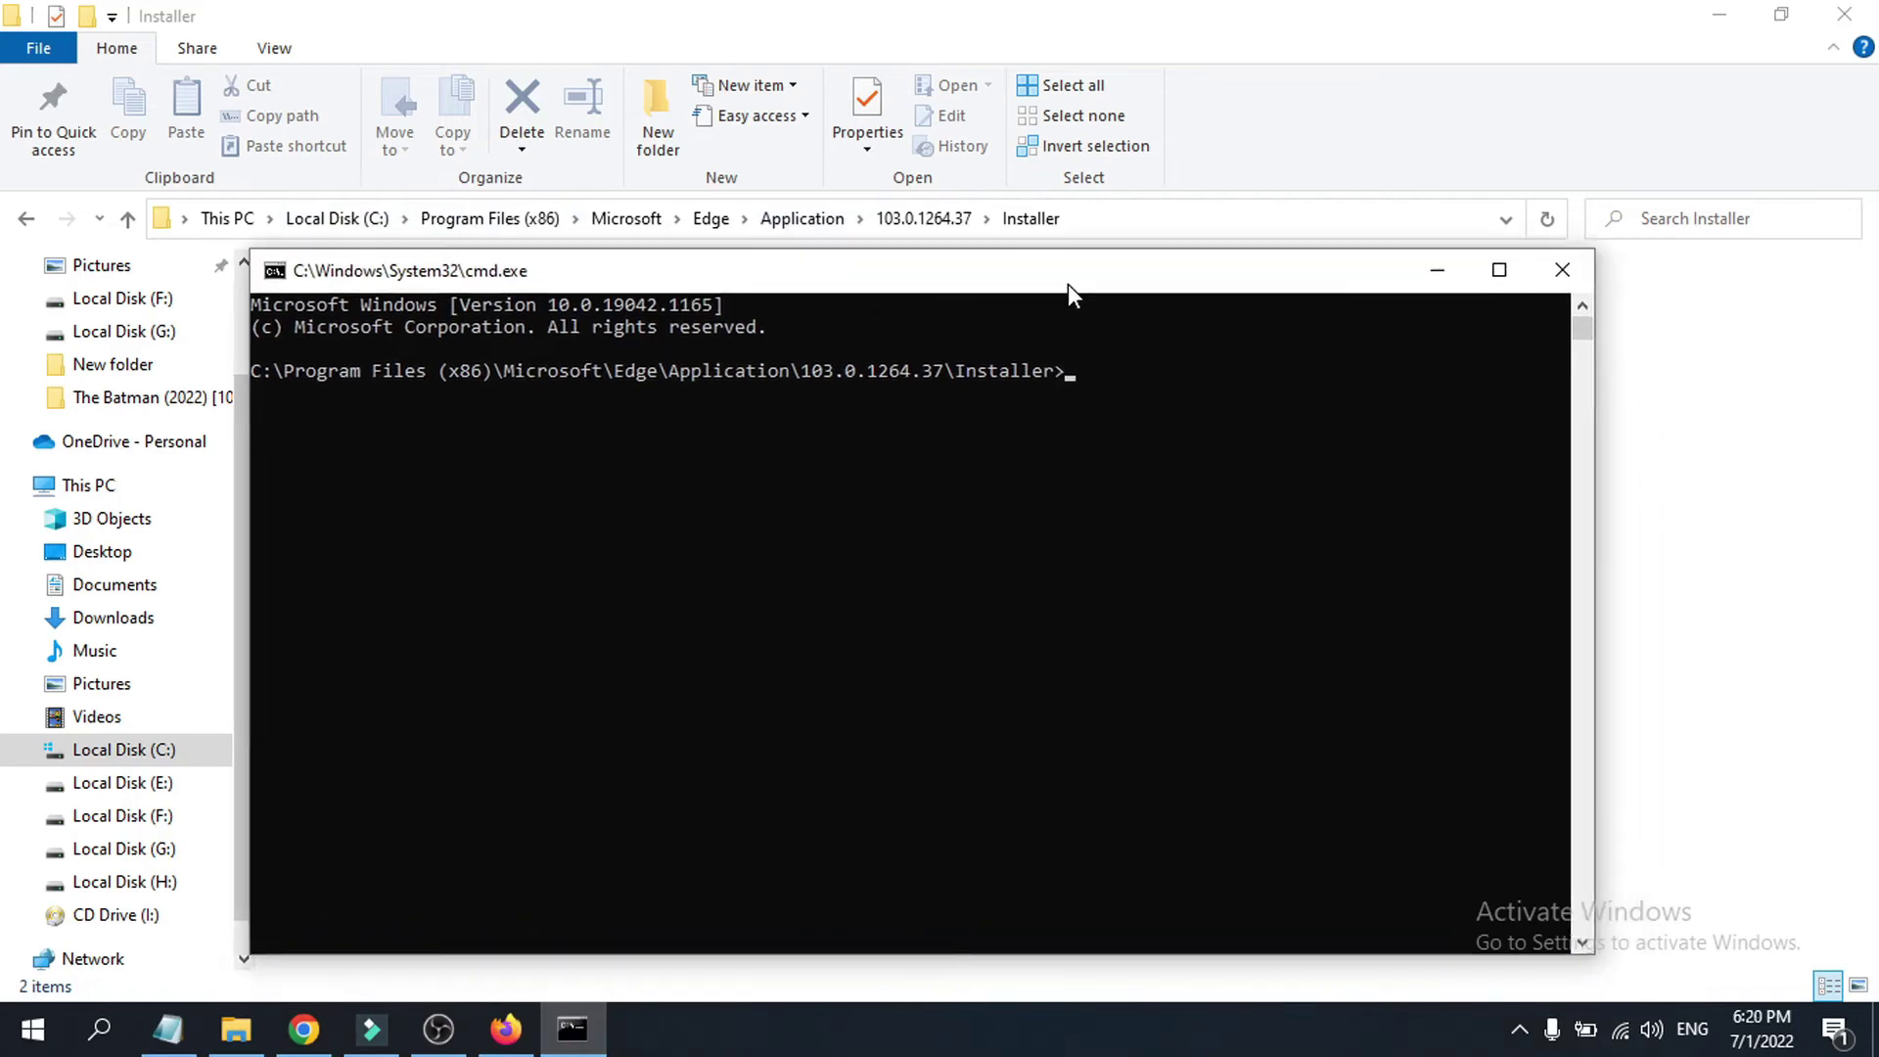
Step: Copy the setup.exe --uninstall --system-level --verbose-logging --force-uninstall line from Notepad into Command Prompt
click(168, 1028)
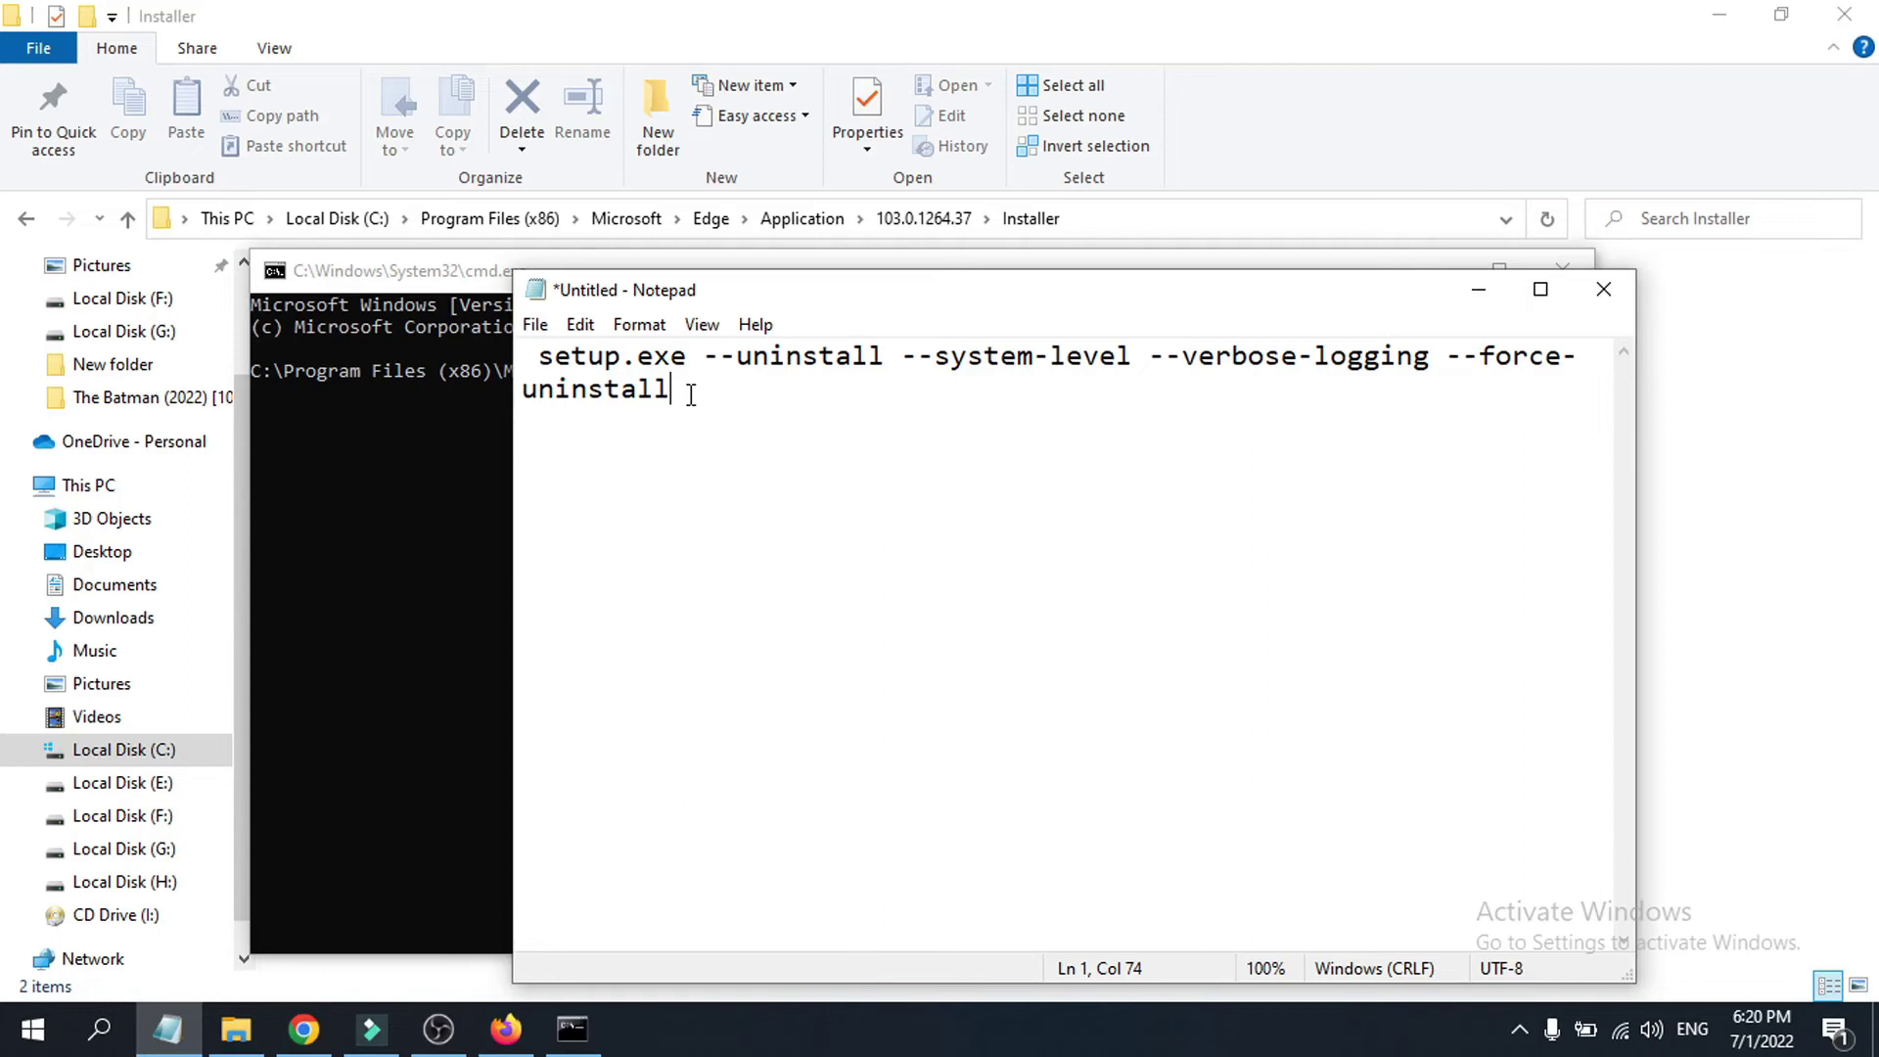
drag(692, 394, 520, 353)
key(cmd+c)
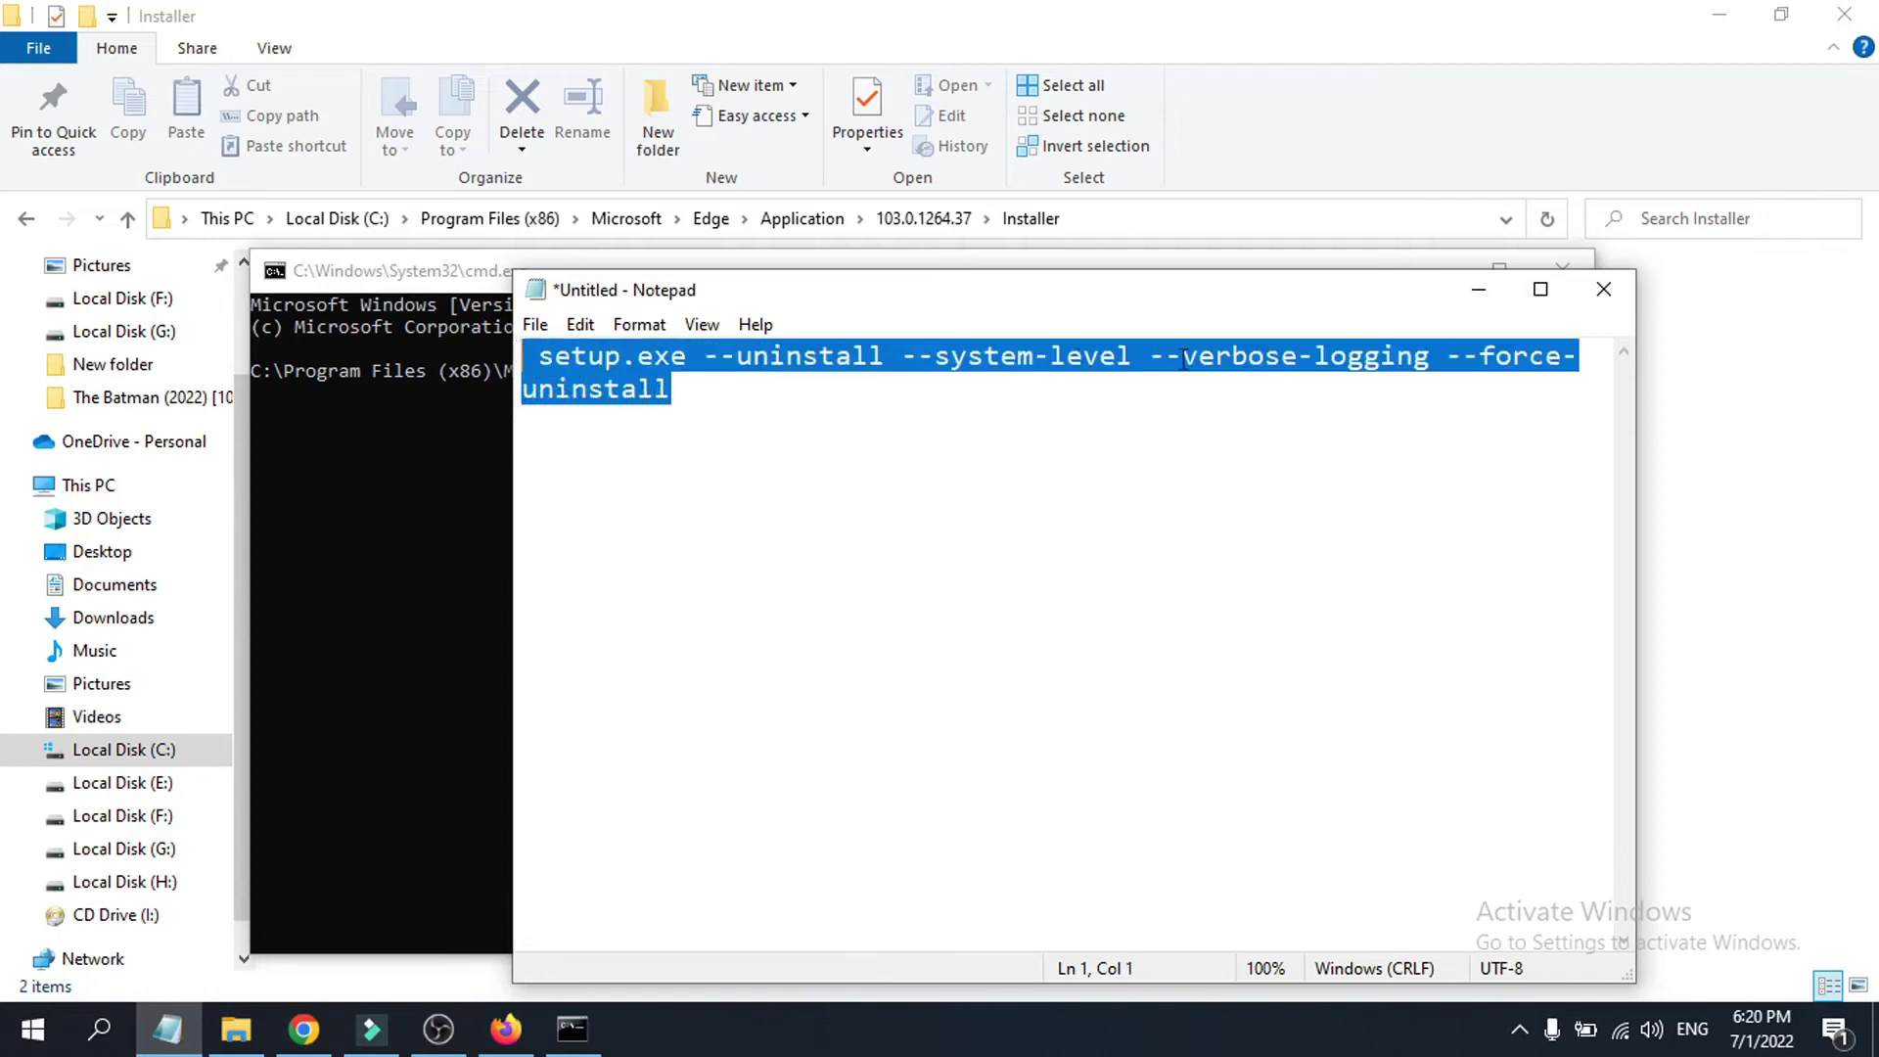
click(1479, 289)
right_click(1100, 376)
Step: Paste the setup.exe force-uninstall command at the Installer prompt, then close Command Prompt
click(1163, 454)
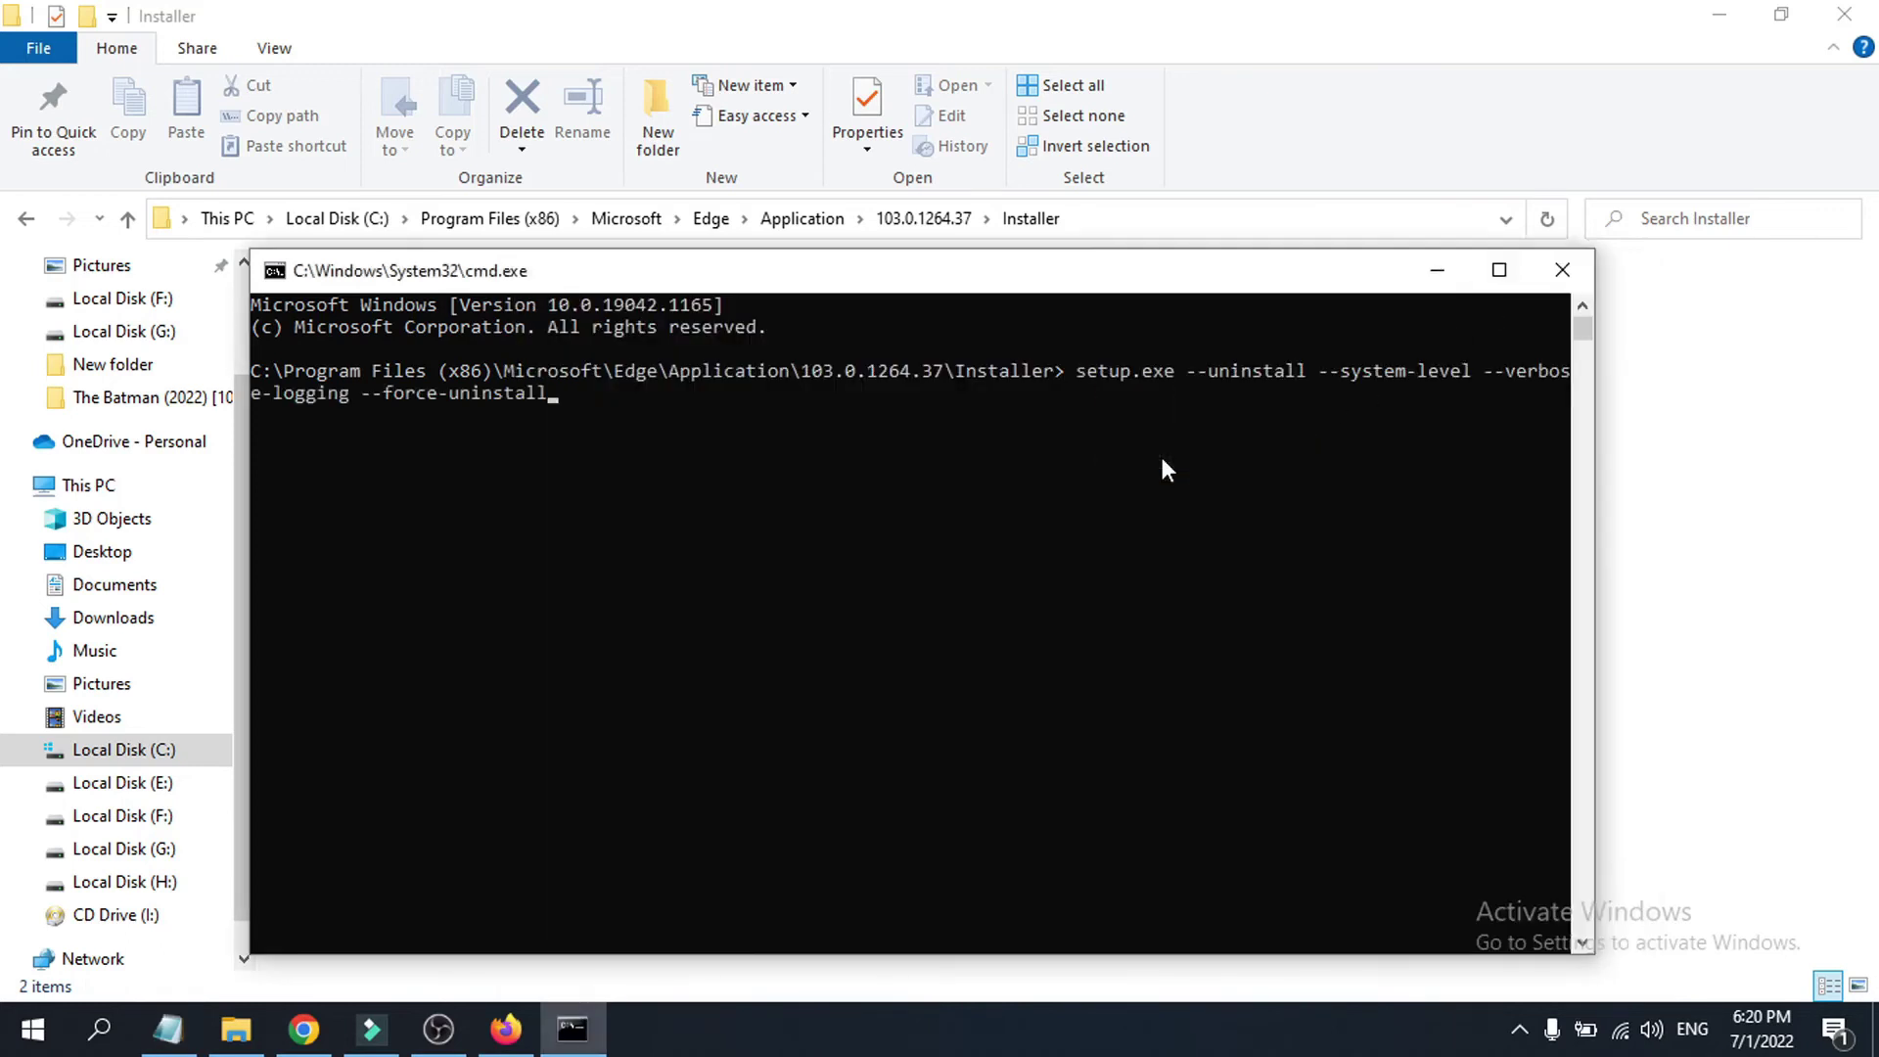
drag(1010, 280, 1002, 305)
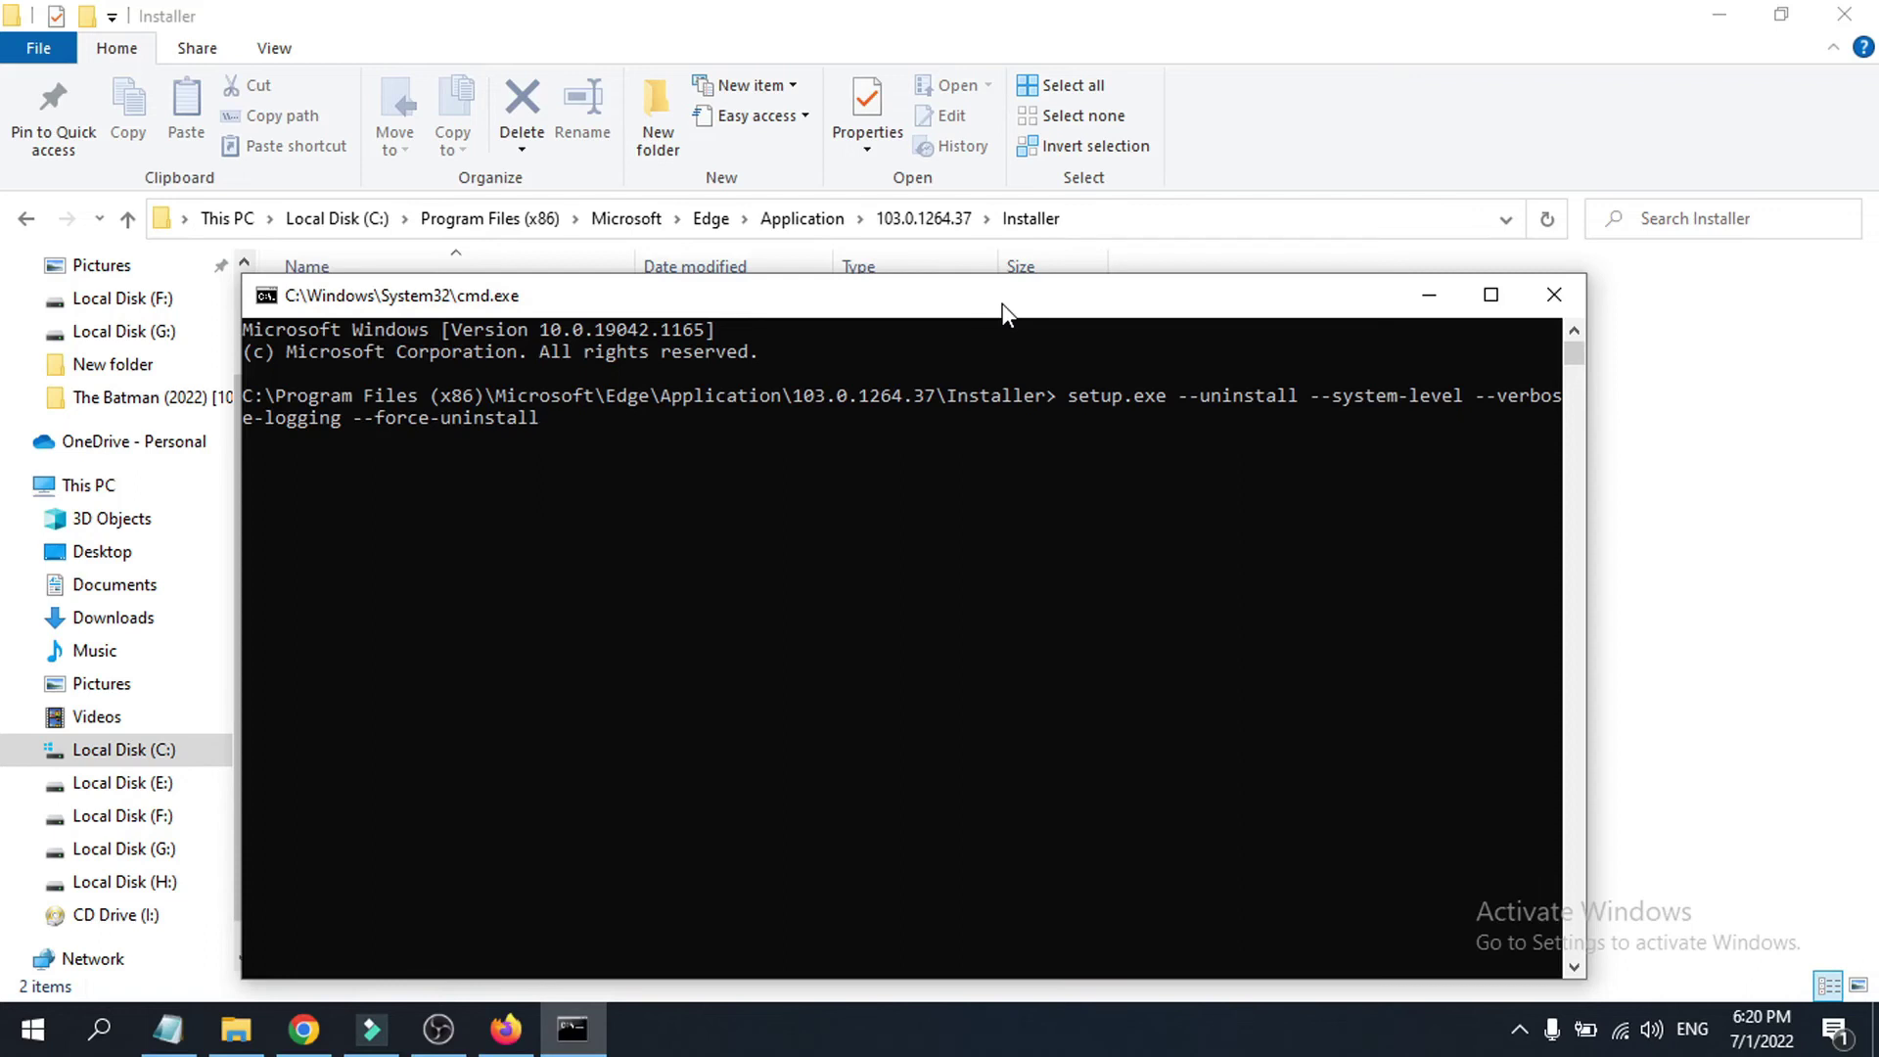
drag(1002, 303, 1010, 418)
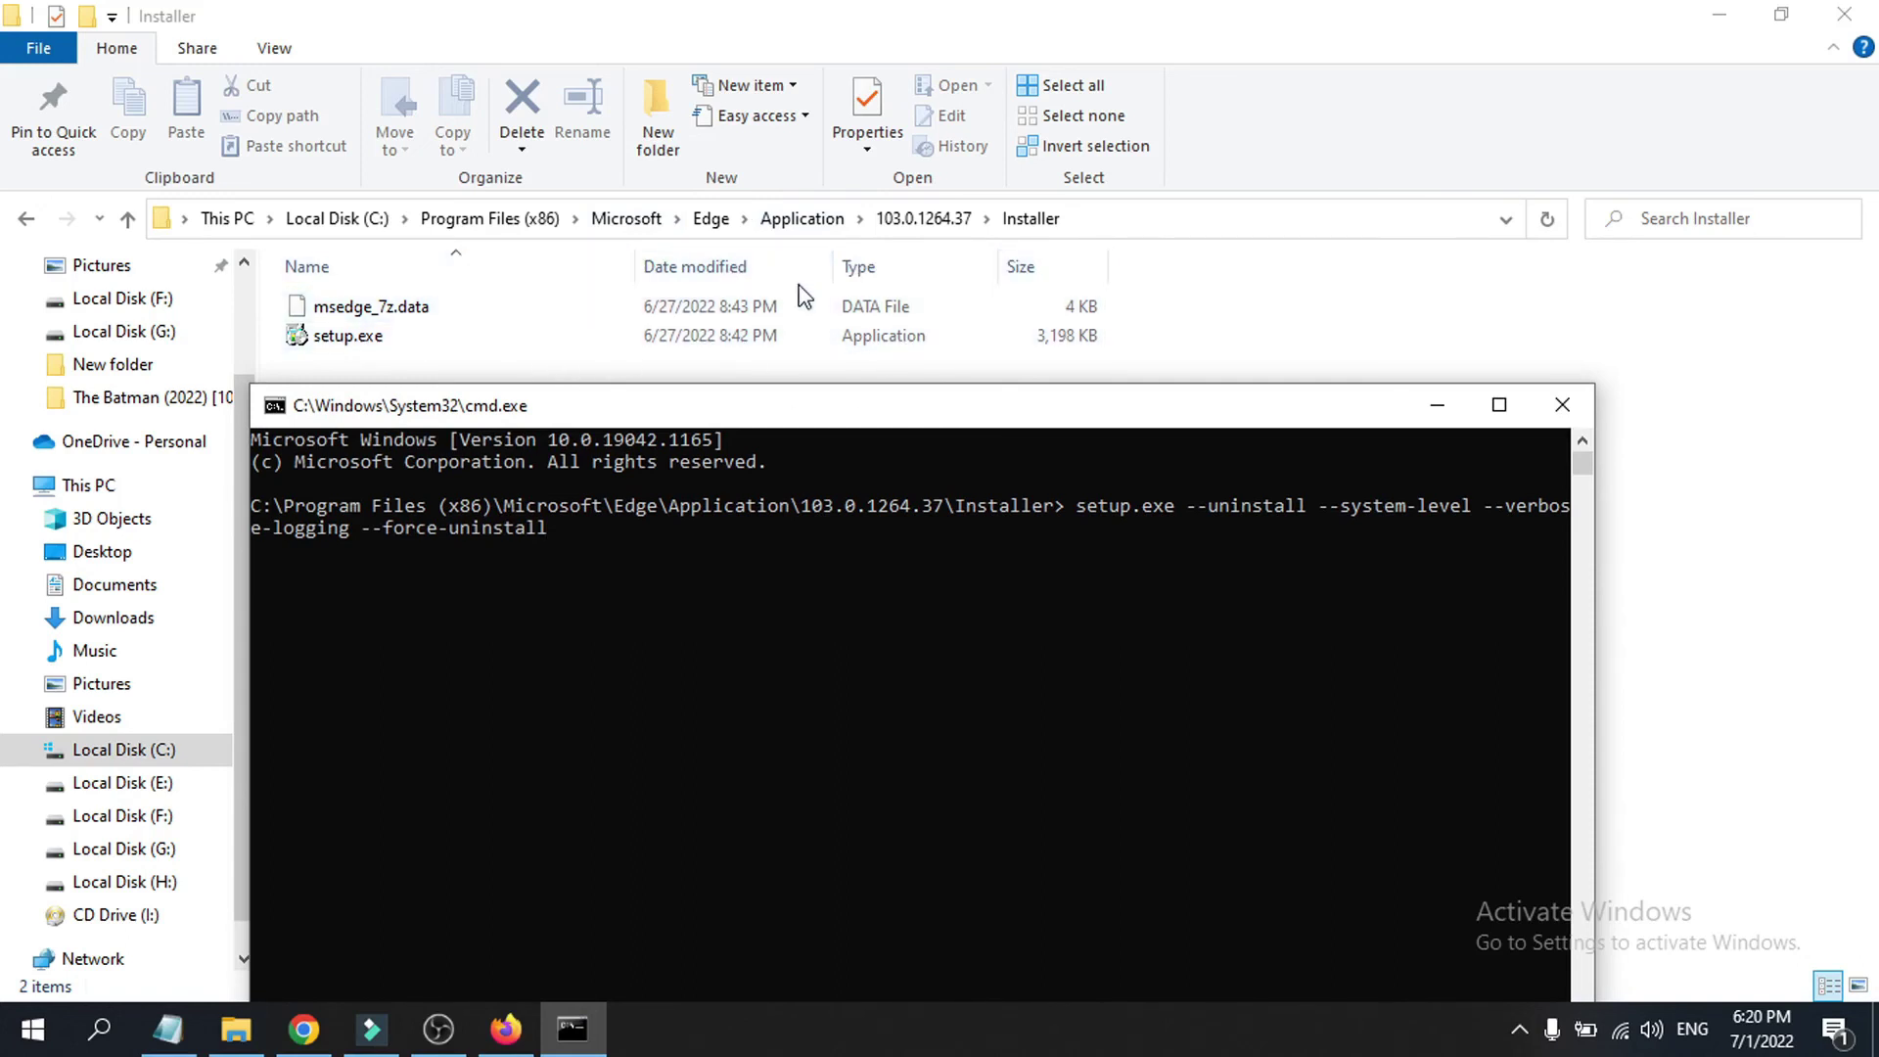
drag(886, 413, 876, 364)
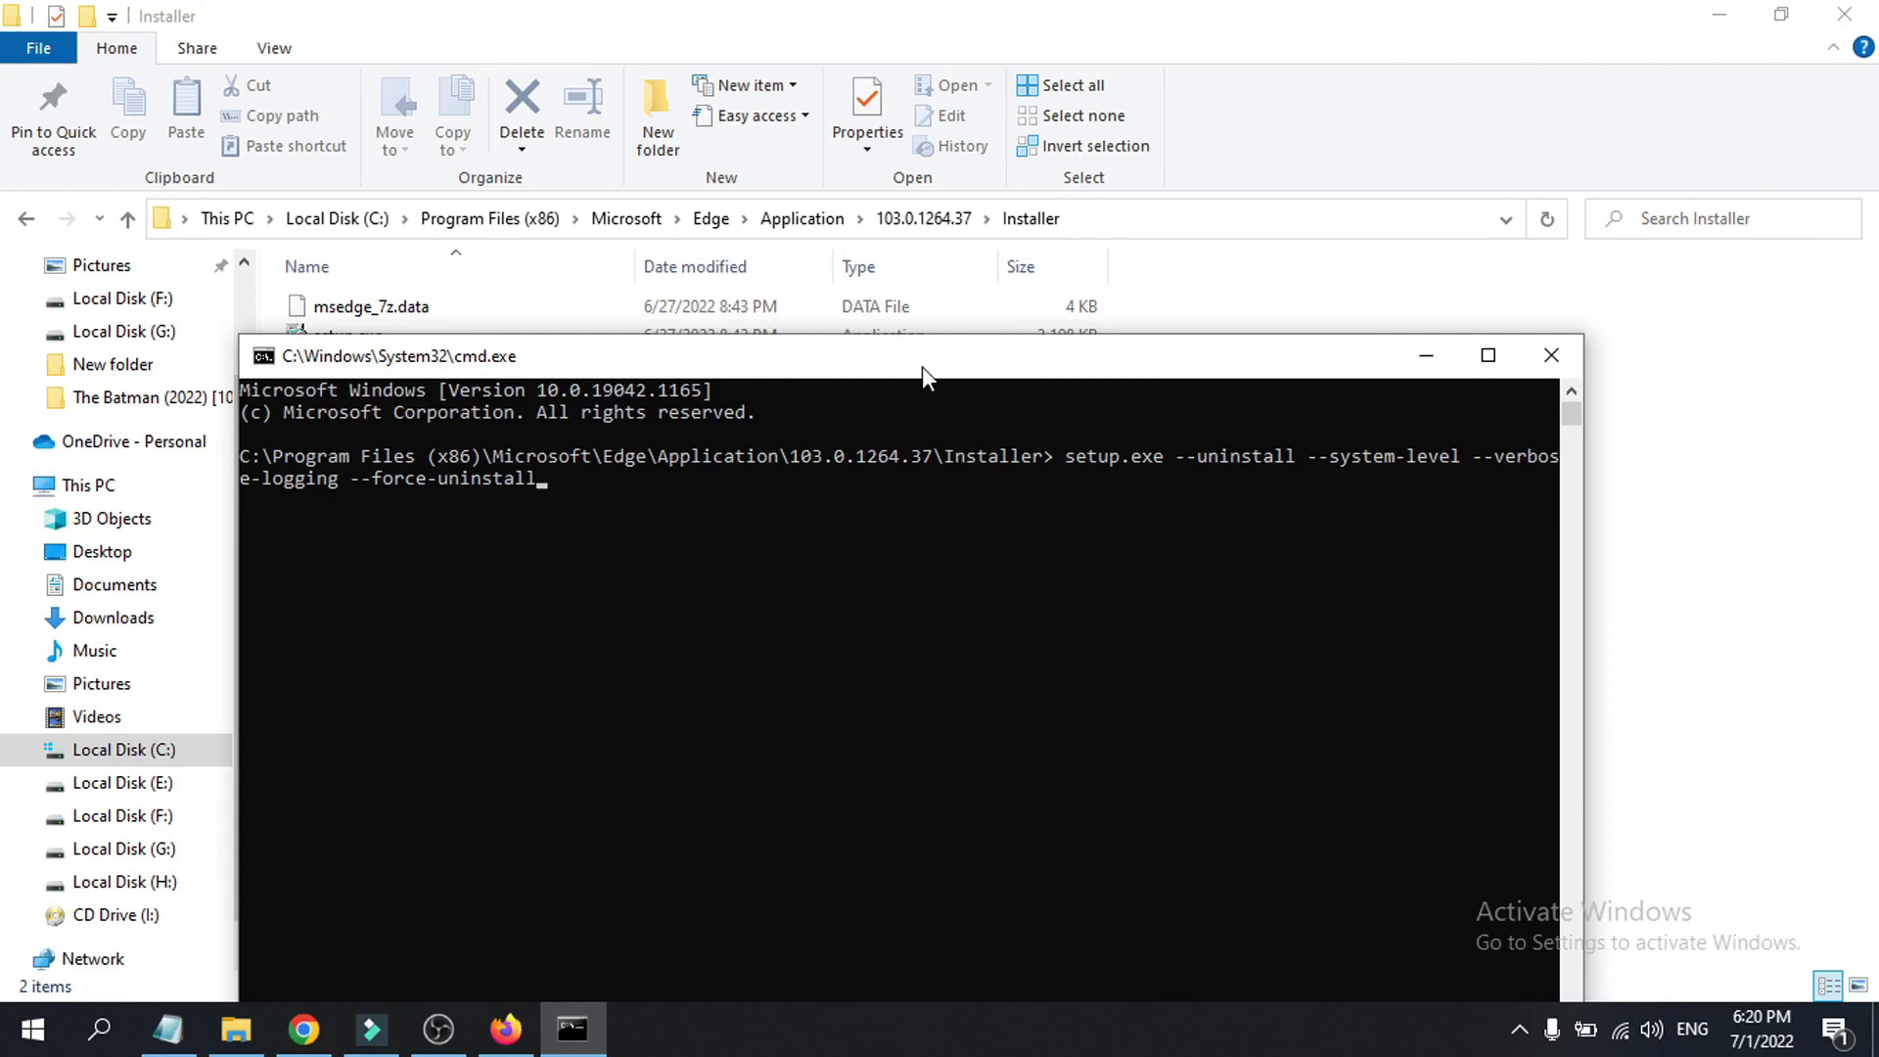
drag(922, 366, 916, 336)
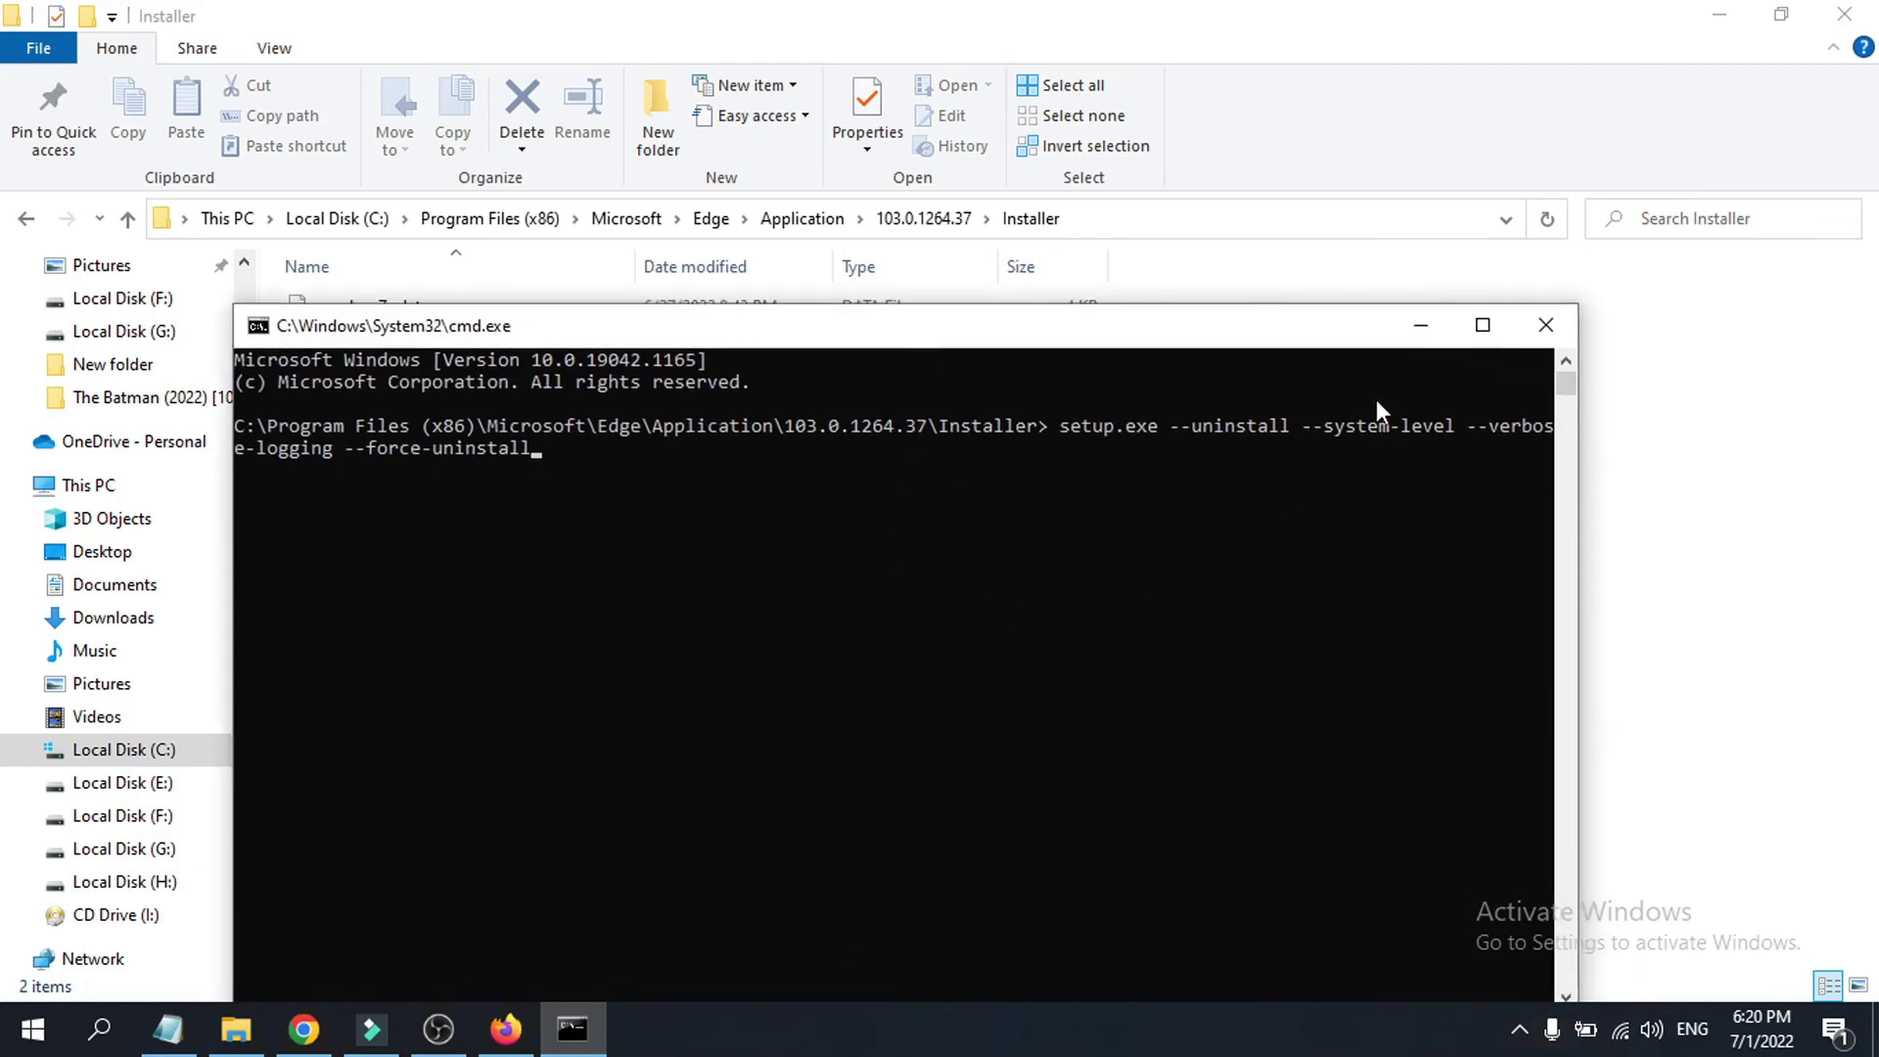
click(1544, 324)
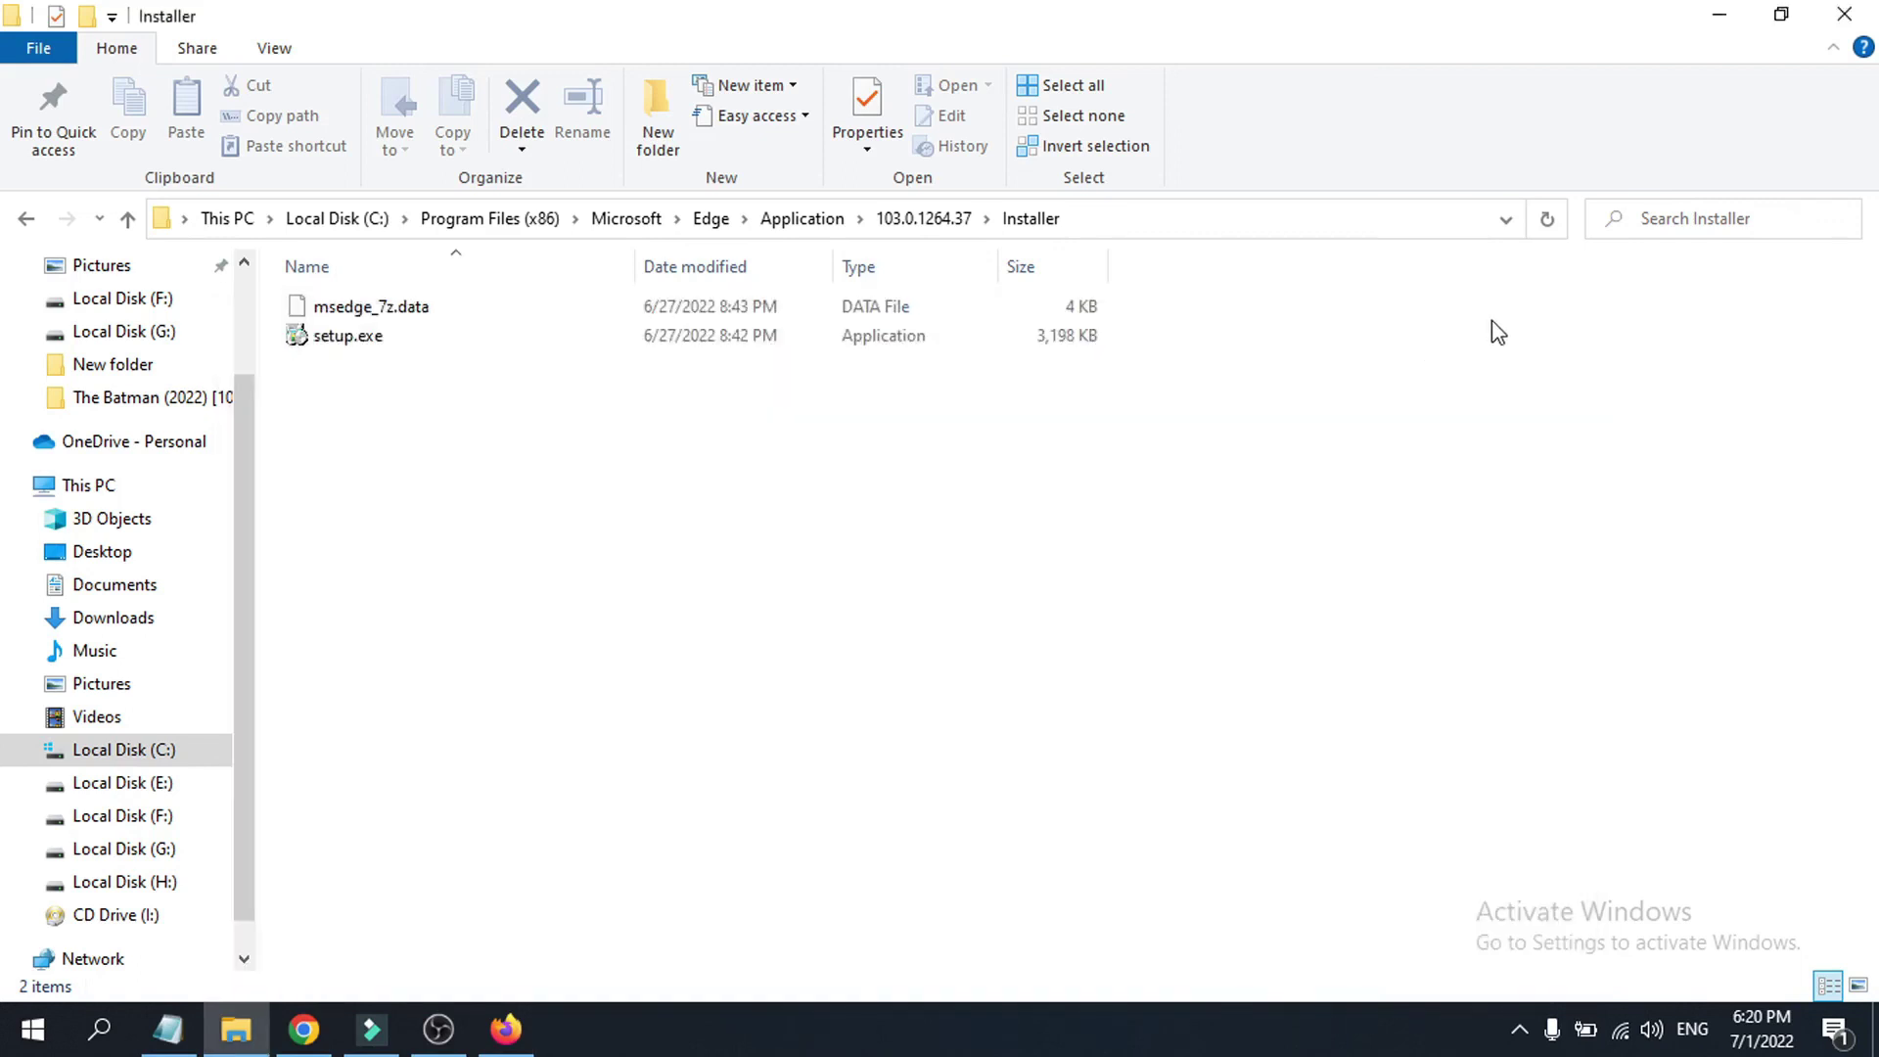
Step: Minimize the Installer folder window to reveal the desktop
click(1719, 15)
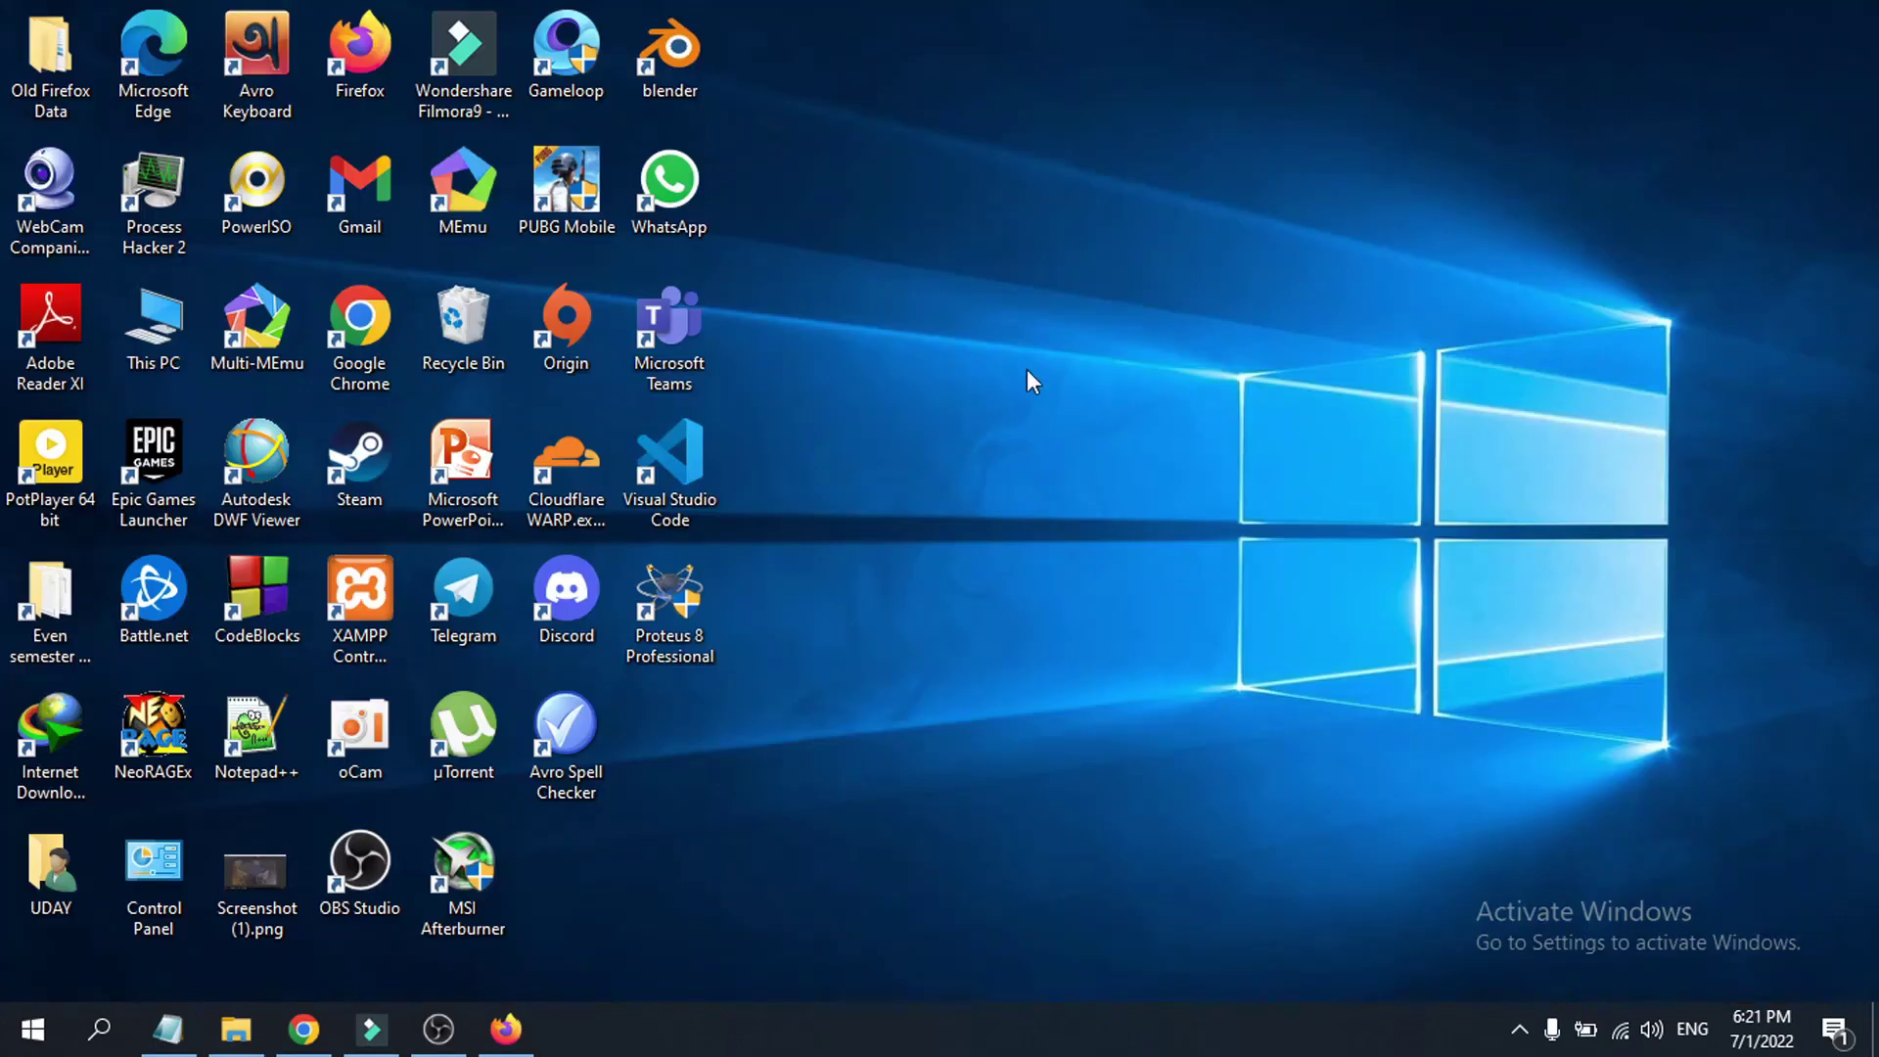